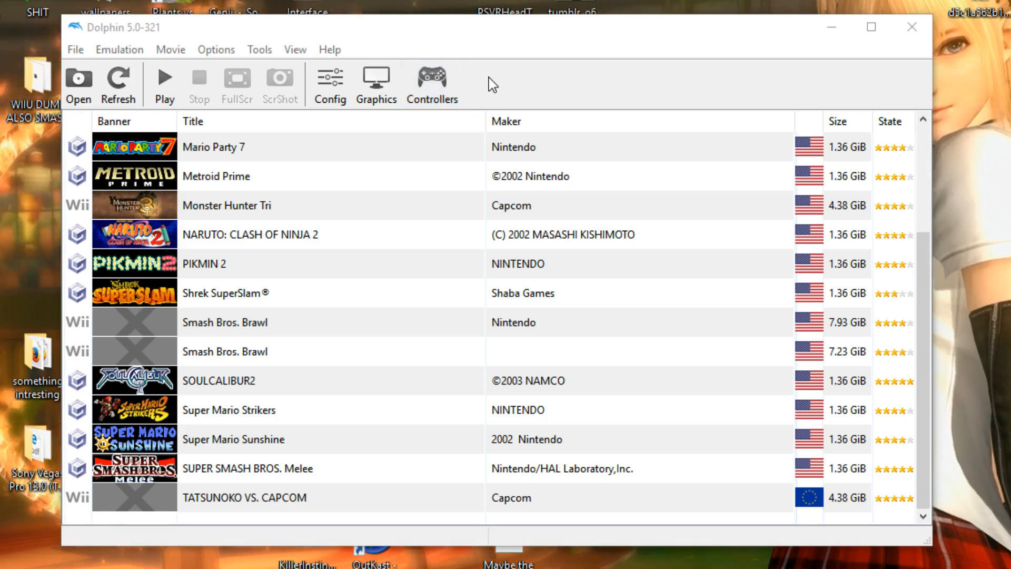
Show the Dolphin download page for version 5.0-321 in the browser and return to the emulator.
{"action": "left_click_drag", "start_coordinate": [406, 568], "coordinate": [509, 27]}
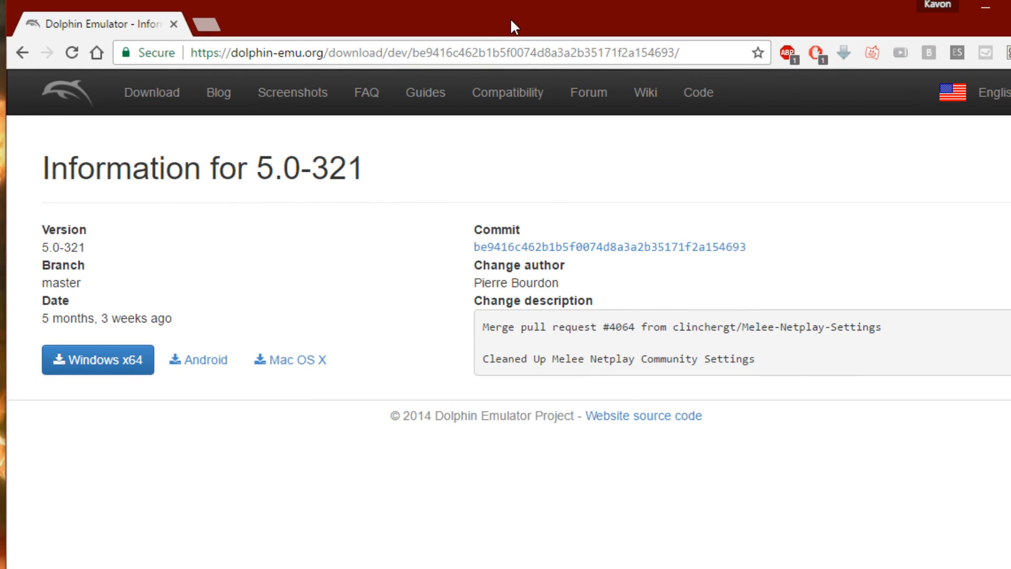
{"action": "left_click_drag", "start_coordinate": [386, 166], "coordinate": [41, 153]}
{"action": "left_click_drag", "start_coordinate": [389, 11], "coordinate": [465, 568]}
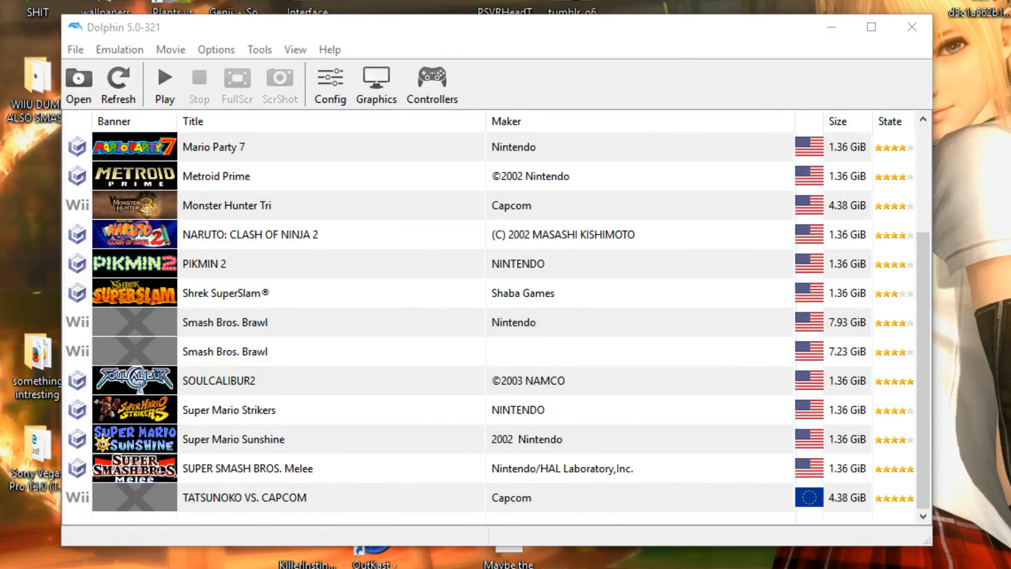
Check the Standard Controller setup for GameCube port 1, refreshing the input devices and reviewing the available ones.
{"action": "left_click", "coordinate": [435, 99]}
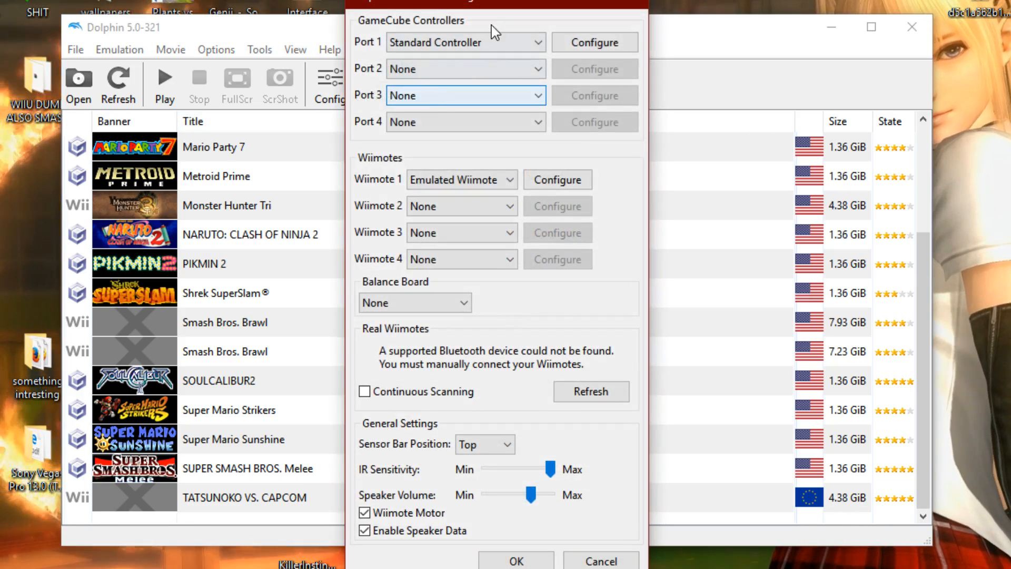
{"action": "left_click", "coordinate": [490, 50]}
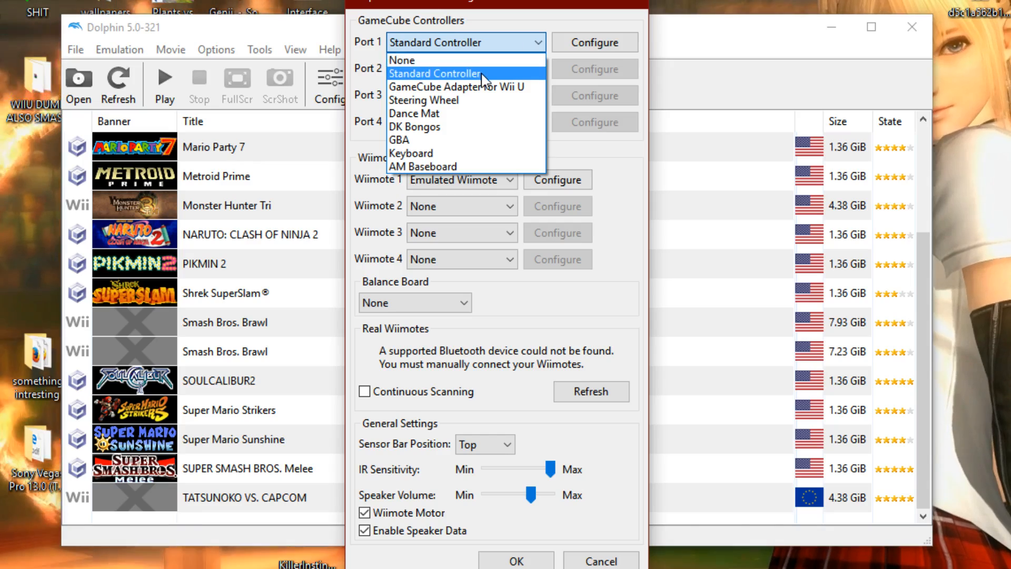
{"action": "left_click", "coordinate": [507, 40]}
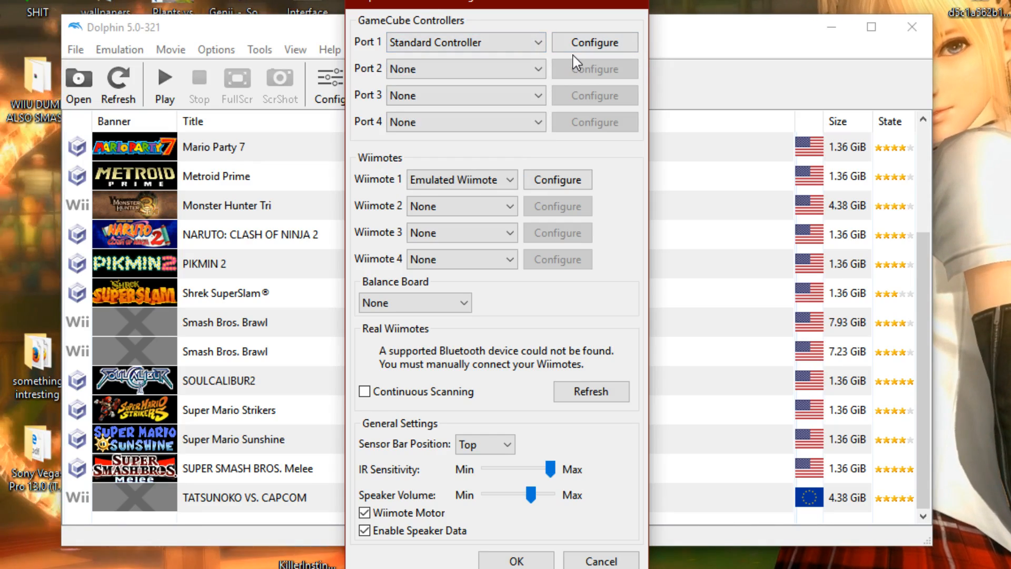
{"action": "left_click", "coordinate": [592, 42]}
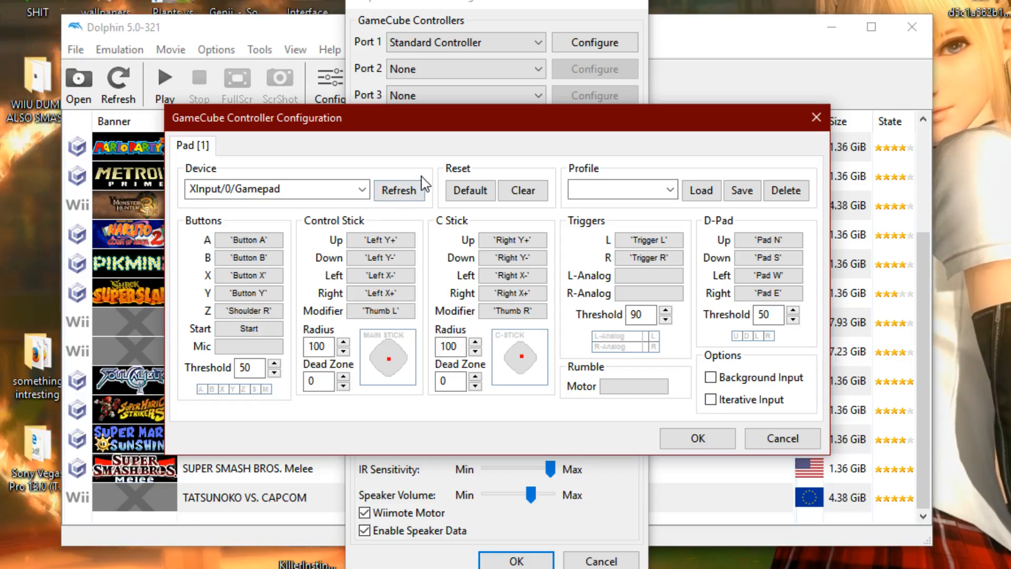
{"action": "left_click", "coordinate": [392, 193]}
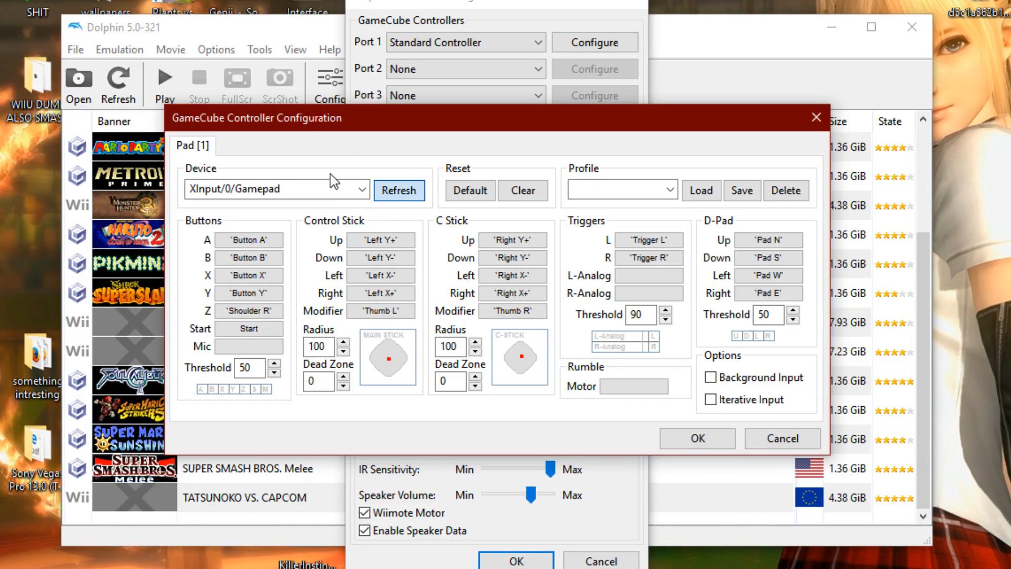
{"action": "left_click", "coordinate": [363, 189]}
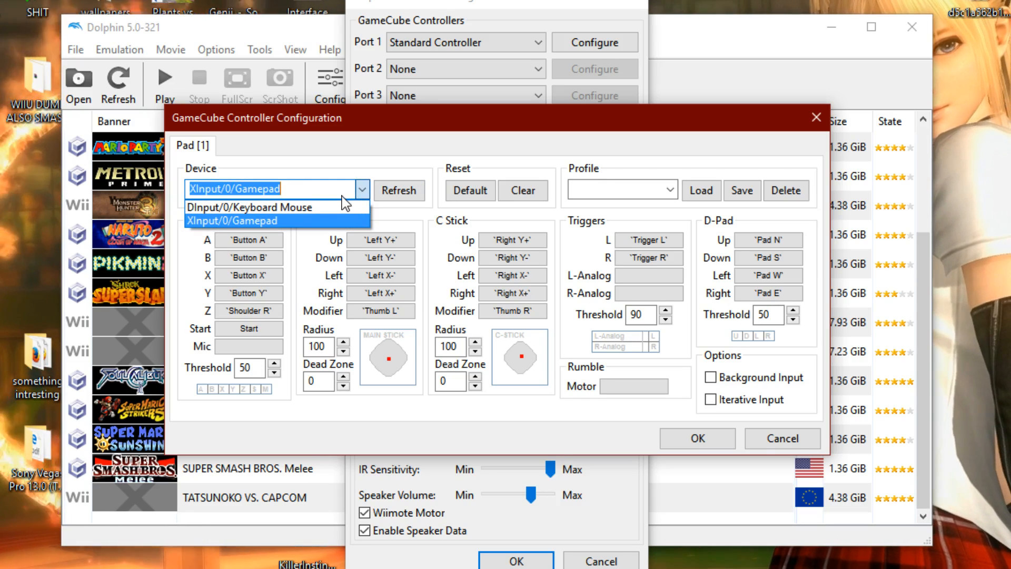
{"action": "left_click", "coordinate": [427, 154]}
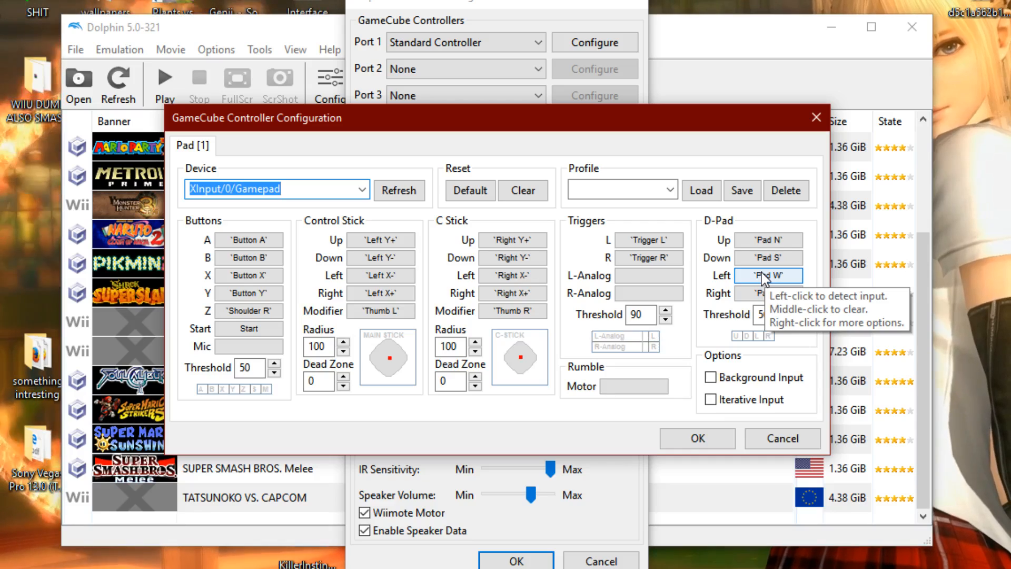
Enter "asdad" as the controller profile name, view the saved profiles, and cancel the controller configuration.
{"action": "left_click", "coordinate": [614, 193]}
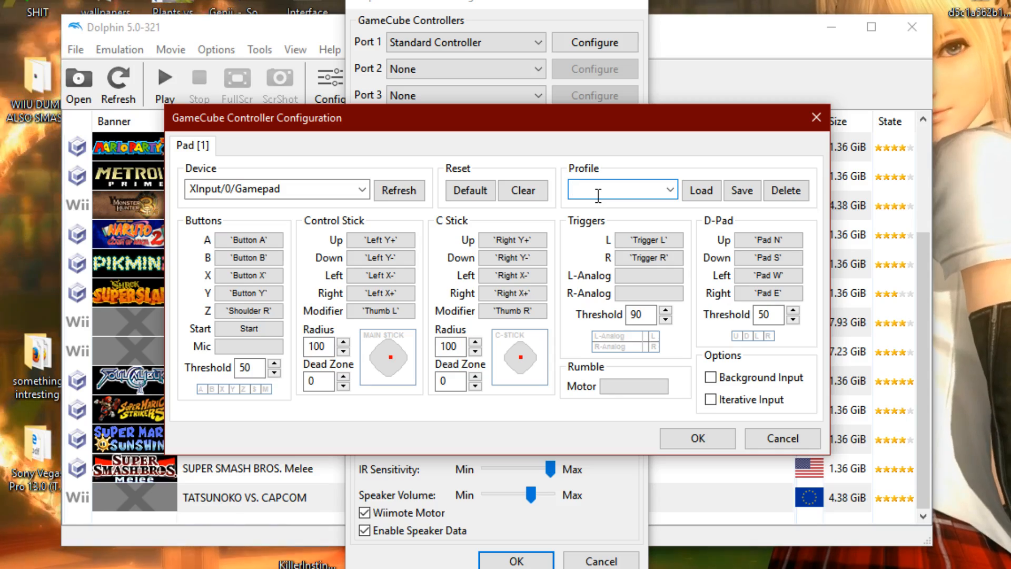
{"action": "type", "text": "asdad"}
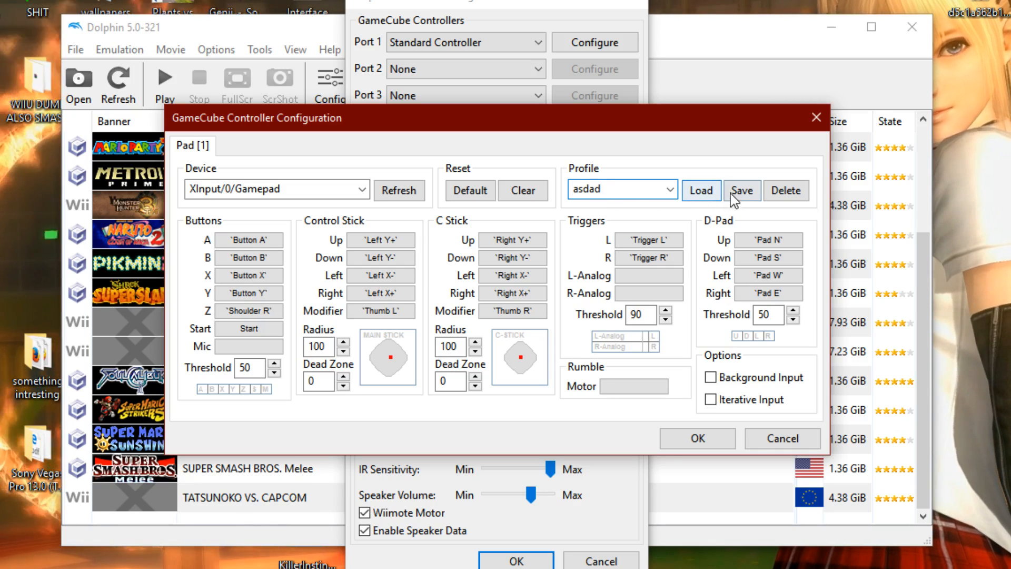
{"action": "left_click", "coordinate": [669, 189]}
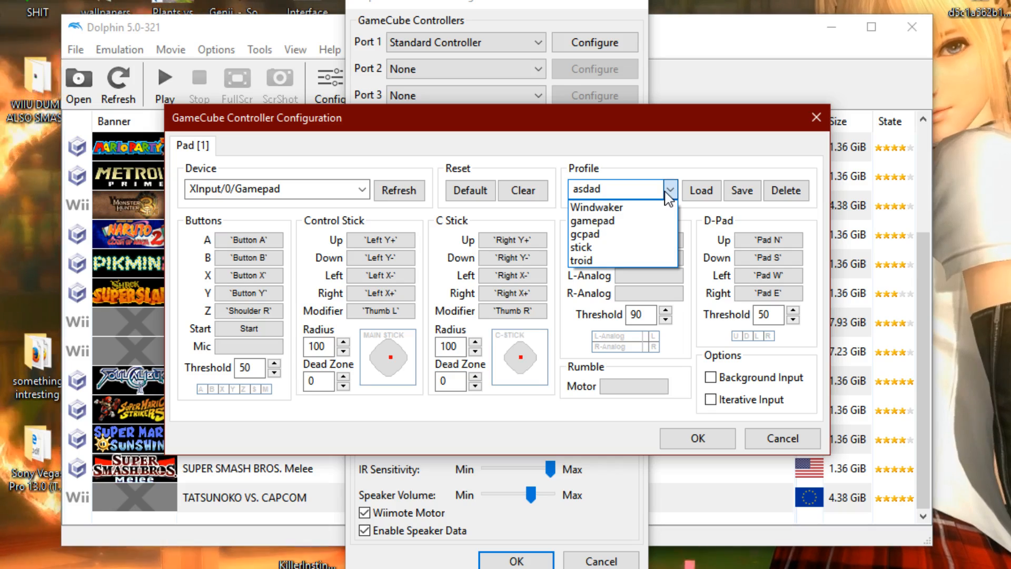
{"action": "left_click", "coordinate": [647, 151]}
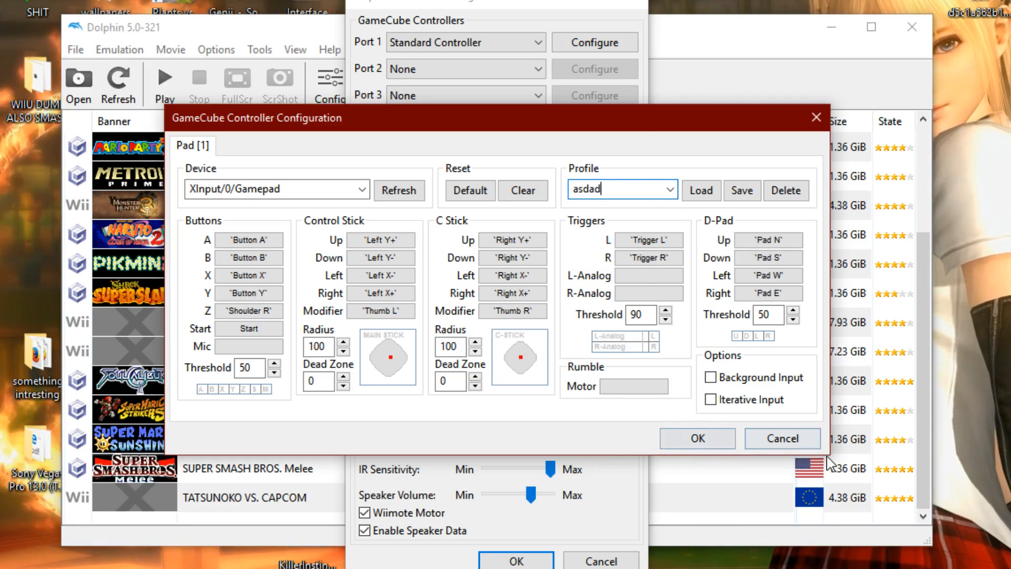
{"action": "left_click", "coordinate": [786, 444]}
{"action": "left_click", "coordinate": [600, 561]}
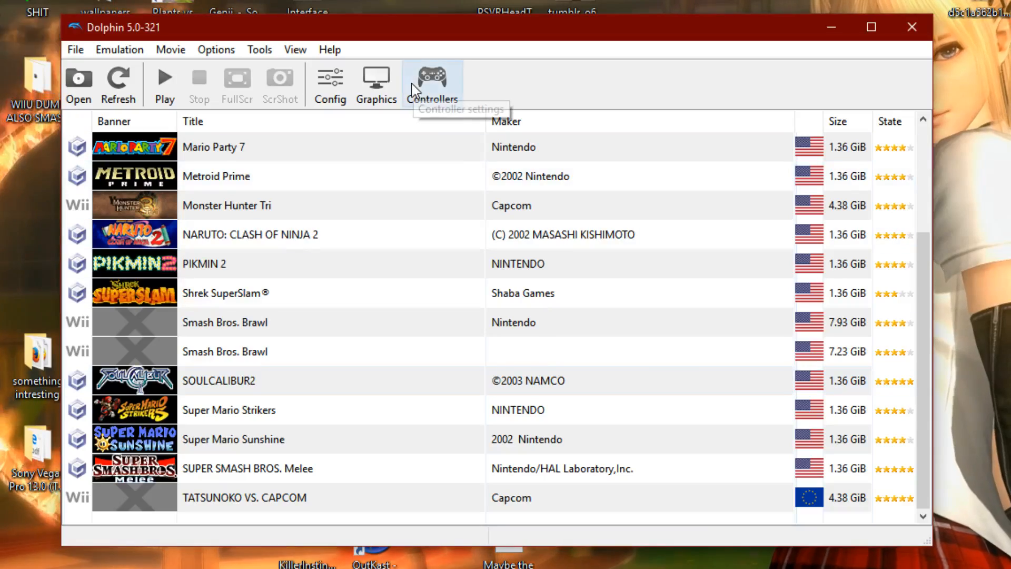
Review the emulator's general, interface and audio configuration, including the volume level.
{"action": "left_click", "coordinate": [330, 84]}
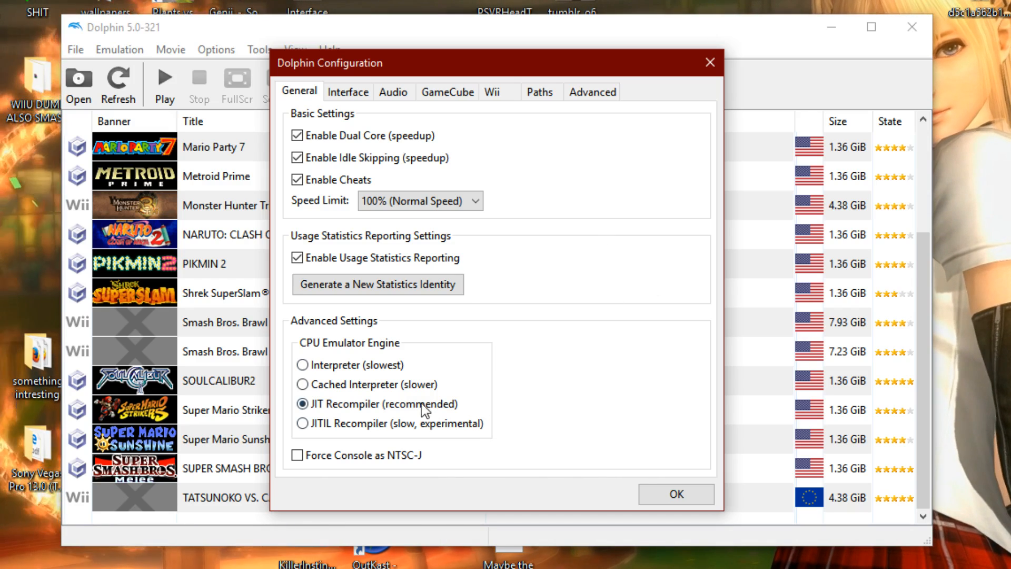
{"action": "left_click", "coordinate": [357, 95]}
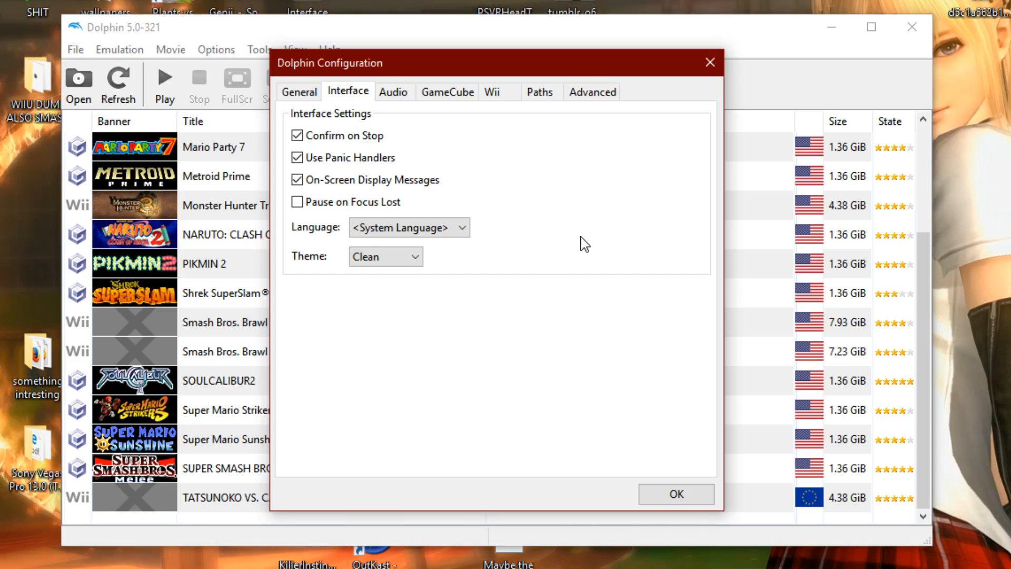
{"action": "left_click", "coordinate": [394, 92]}
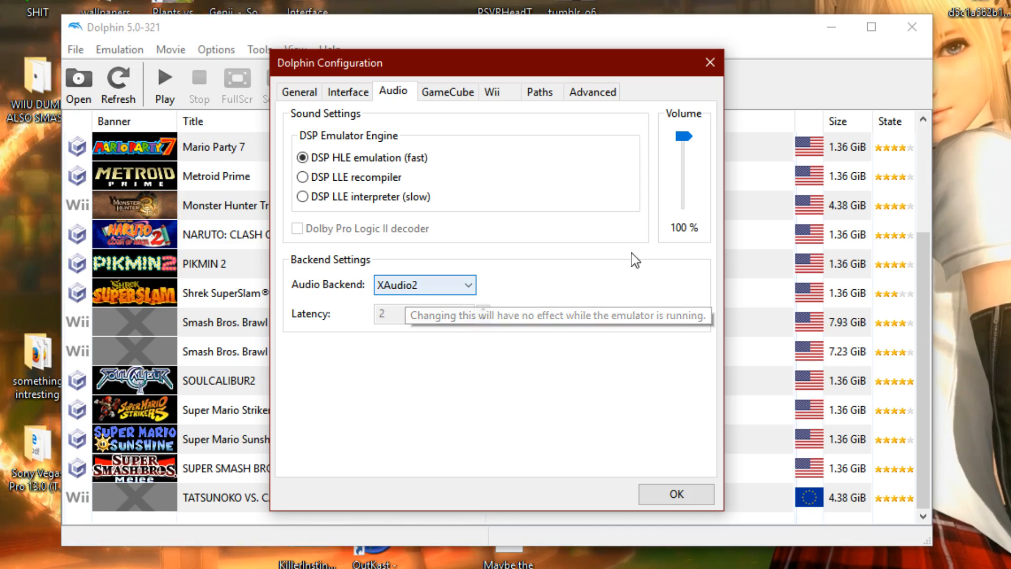
{"action": "left_click_drag", "start_coordinate": [693, 149], "coordinate": [694, 100]}
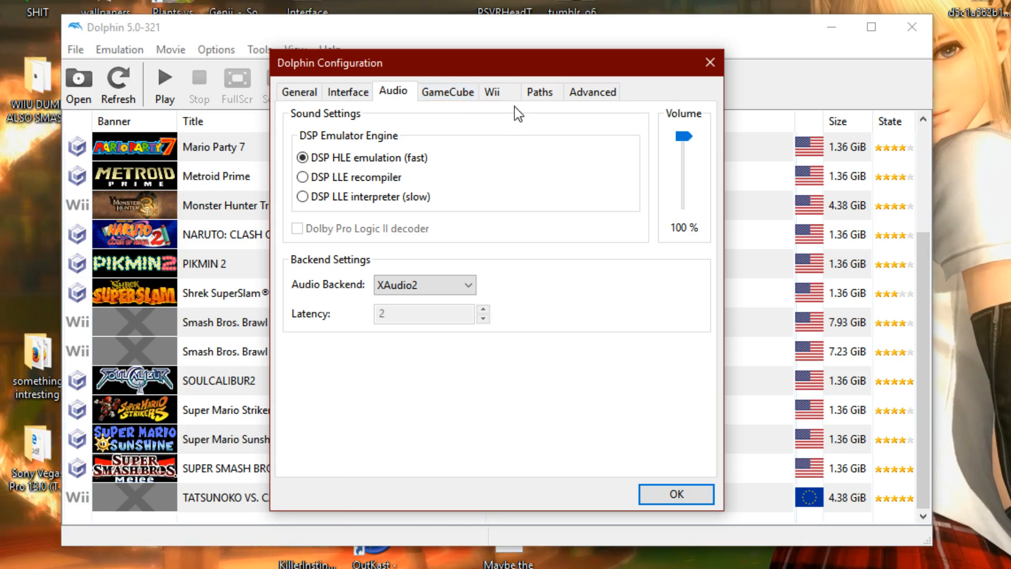
Try Memory Card as the GameCube Slot A device, restore it to <Nothing>, and accept the configuration.
{"action": "left_click", "coordinate": [456, 93]}
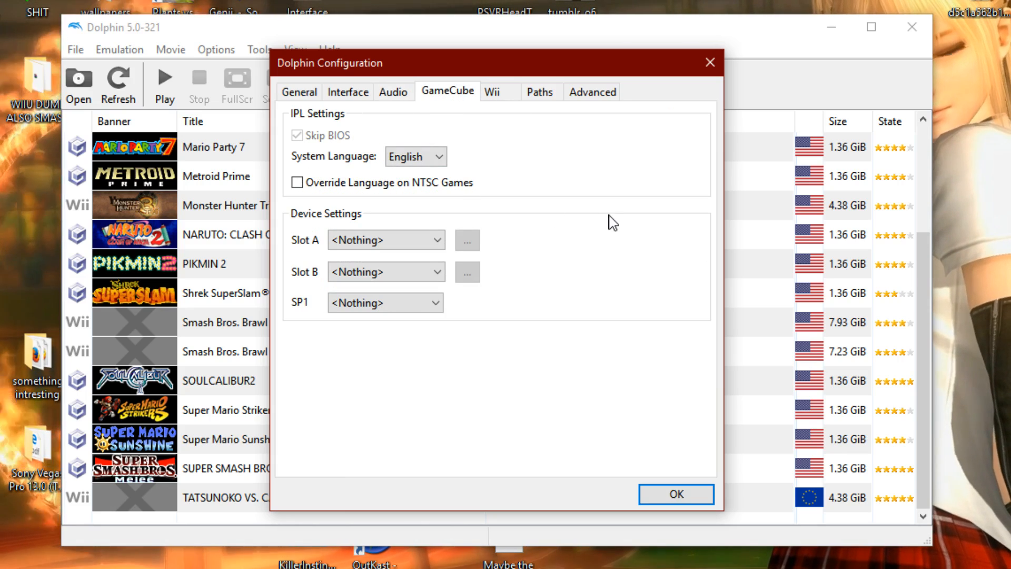
{"action": "left_click", "coordinate": [373, 243]}
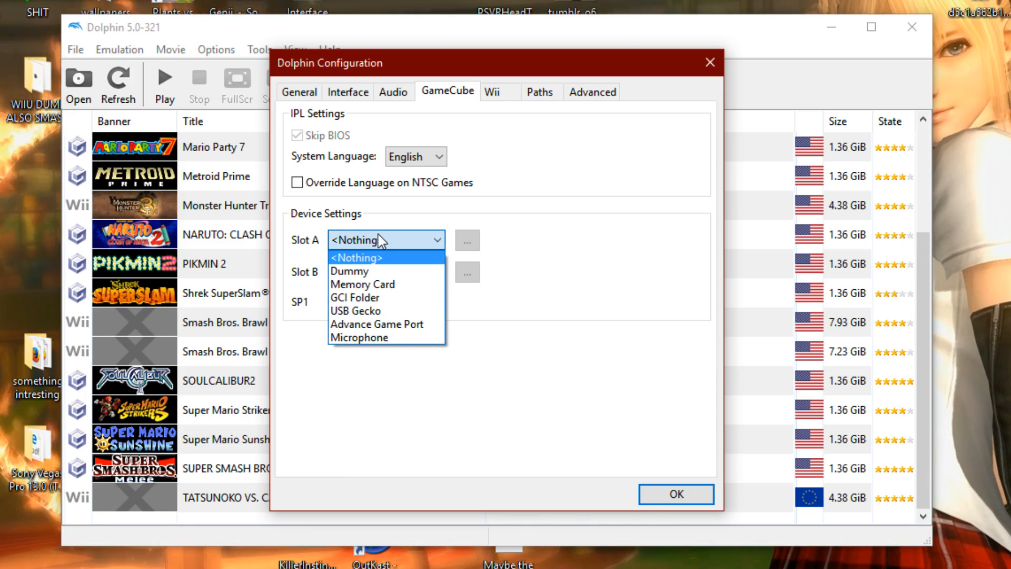
{"action": "left_click", "coordinate": [378, 241]}
{"action": "left_click", "coordinate": [378, 240]}
{"action": "left_click", "coordinate": [388, 284]}
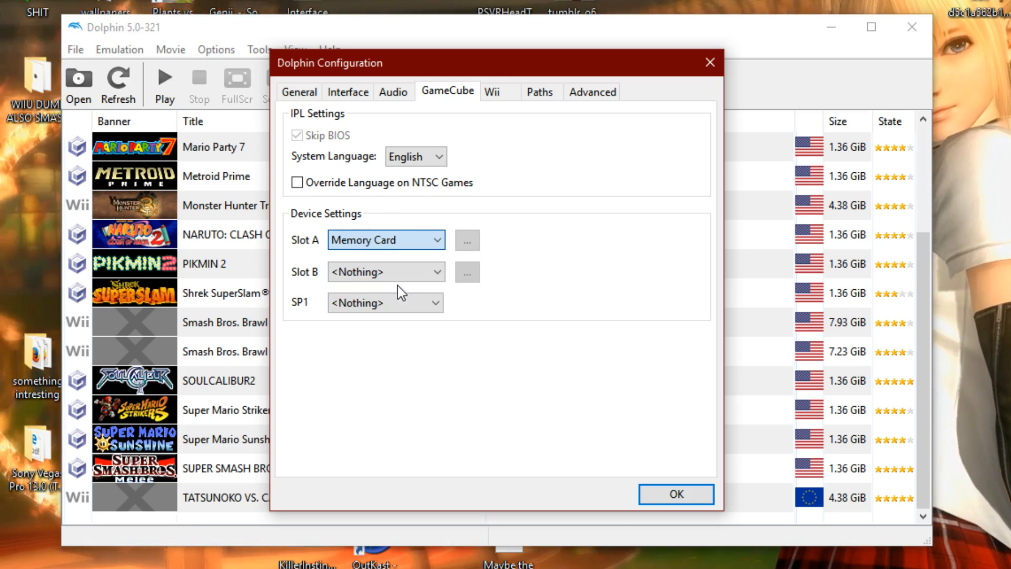
{"action": "left_click", "coordinate": [392, 244]}
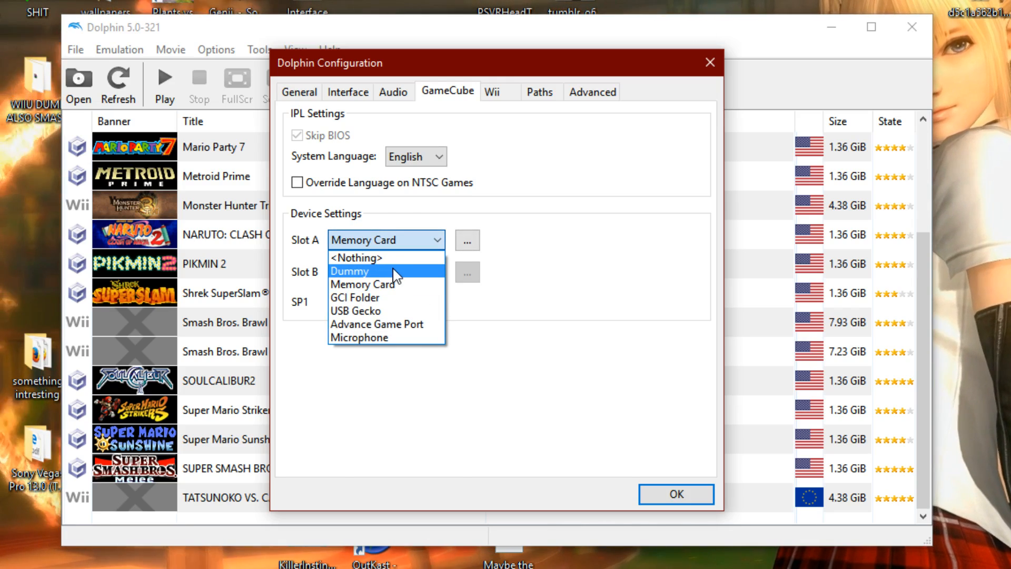
{"action": "left_click", "coordinate": [396, 259]}
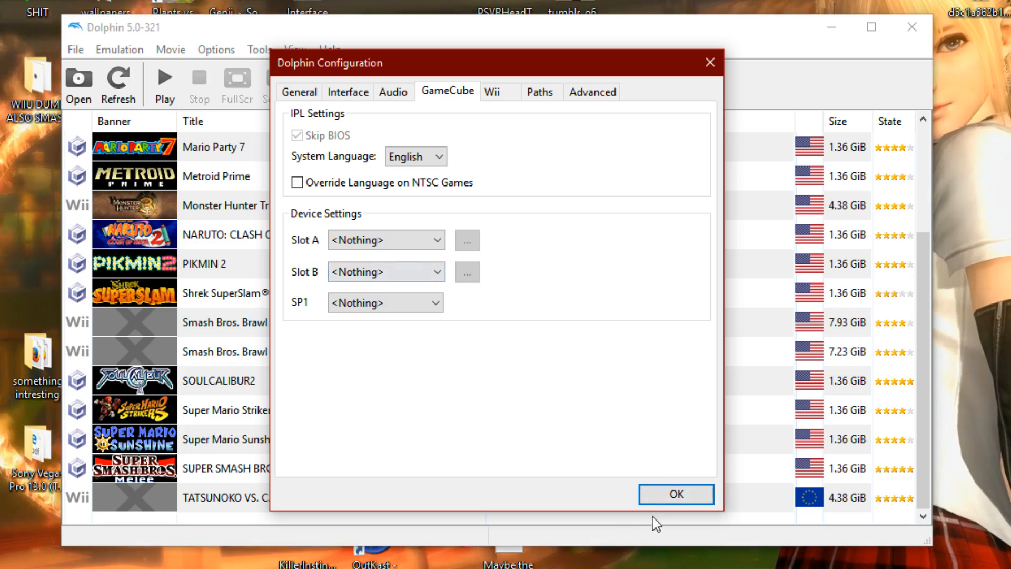
{"action": "left_click", "coordinate": [679, 492]}
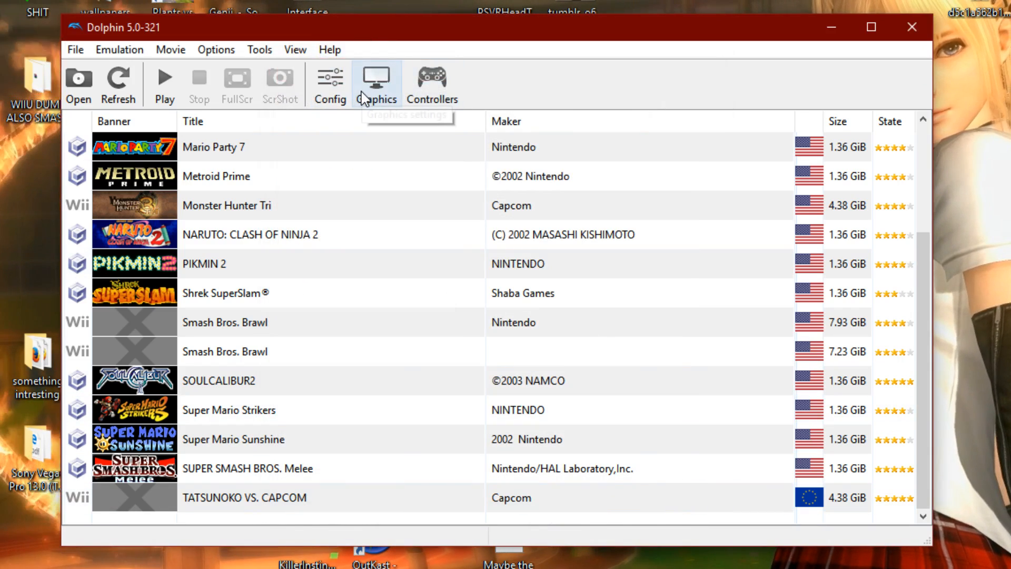
Open the graphics configuration, move it and close it, and reposition the main emulator window.
{"action": "left_click", "coordinate": [367, 88]}
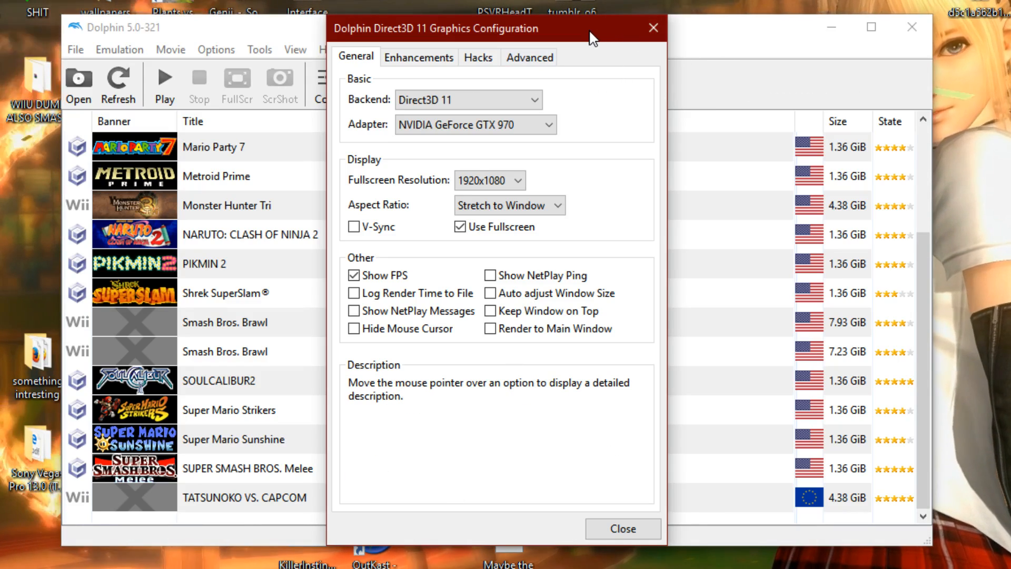
{"action": "left_click_drag", "start_coordinate": [592, 38], "coordinate": [541, 68]}
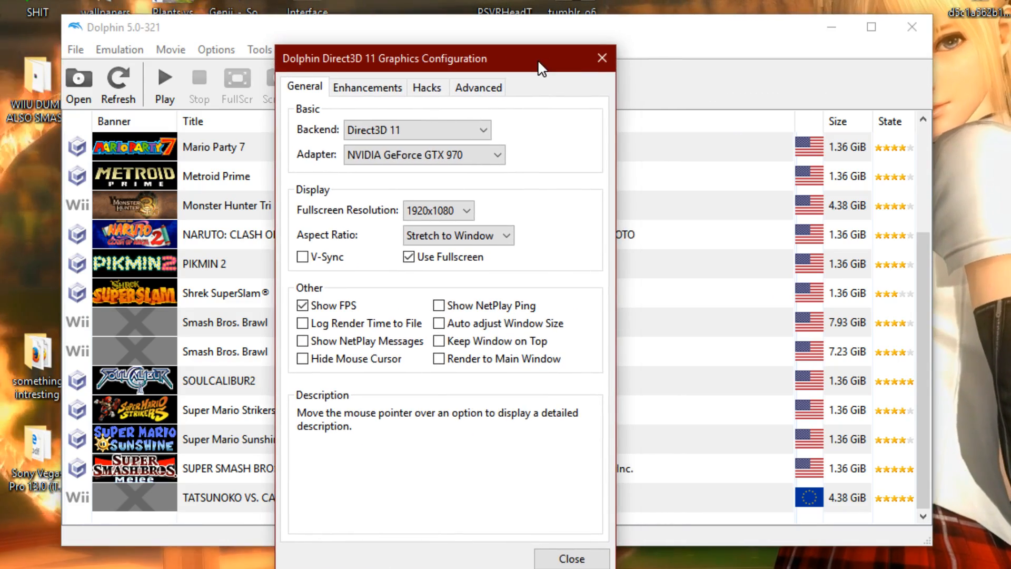
{"action": "left_click", "coordinate": [572, 559]}
{"action": "left_click_drag", "start_coordinate": [769, 41], "coordinate": [817, 28]}
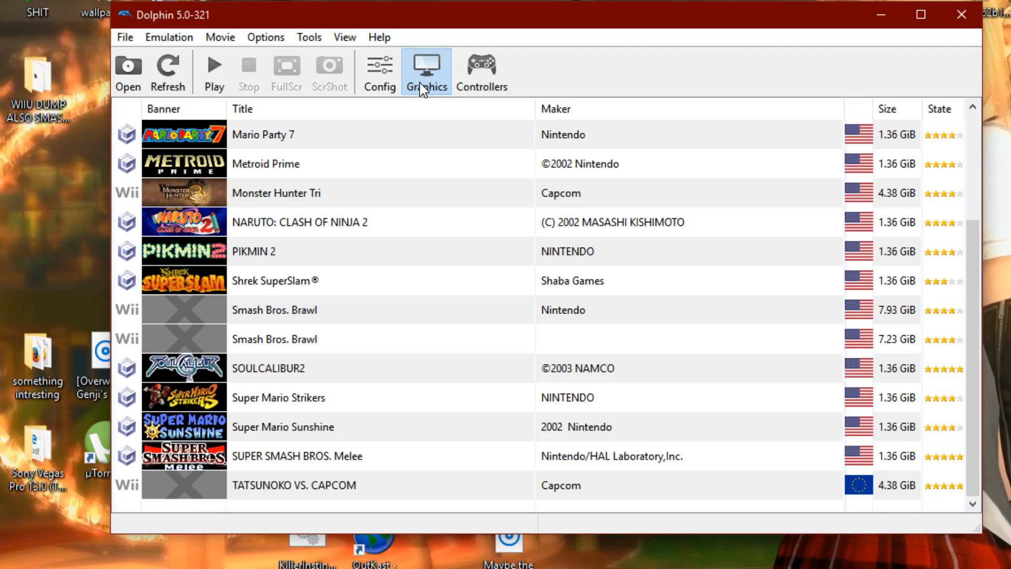
Examine the backend, fullscreen resolution and aspect ratio choices in the general graphics configuration.
{"action": "left_click", "coordinate": [441, 64]}
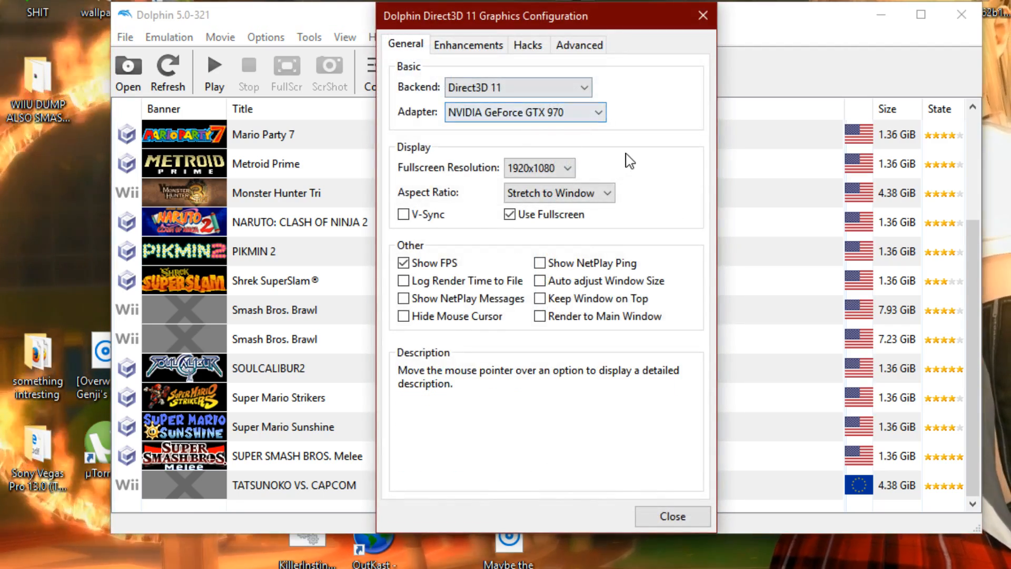
{"action": "left_click", "coordinate": [575, 94]}
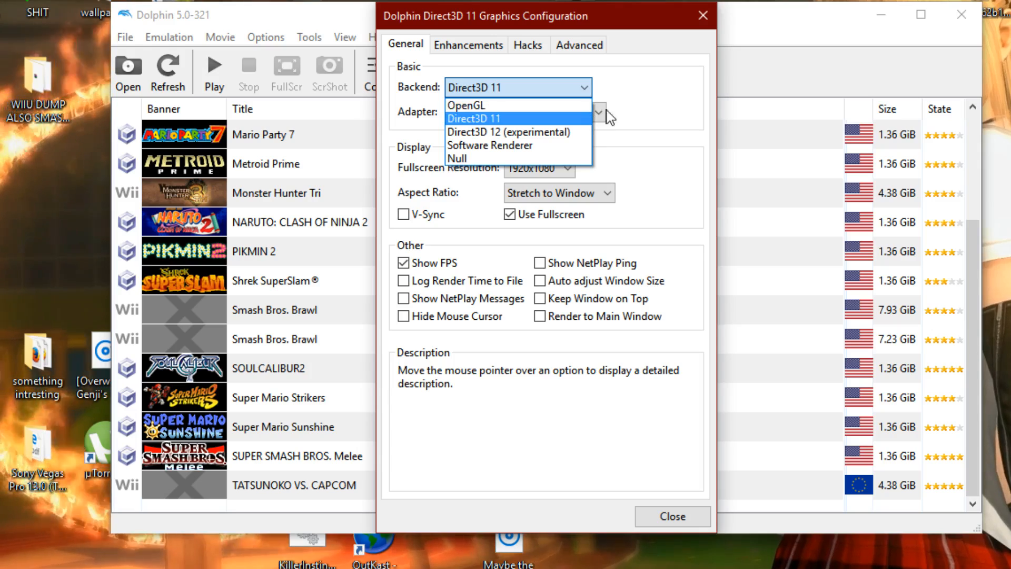
{"action": "left_click", "coordinate": [640, 77]}
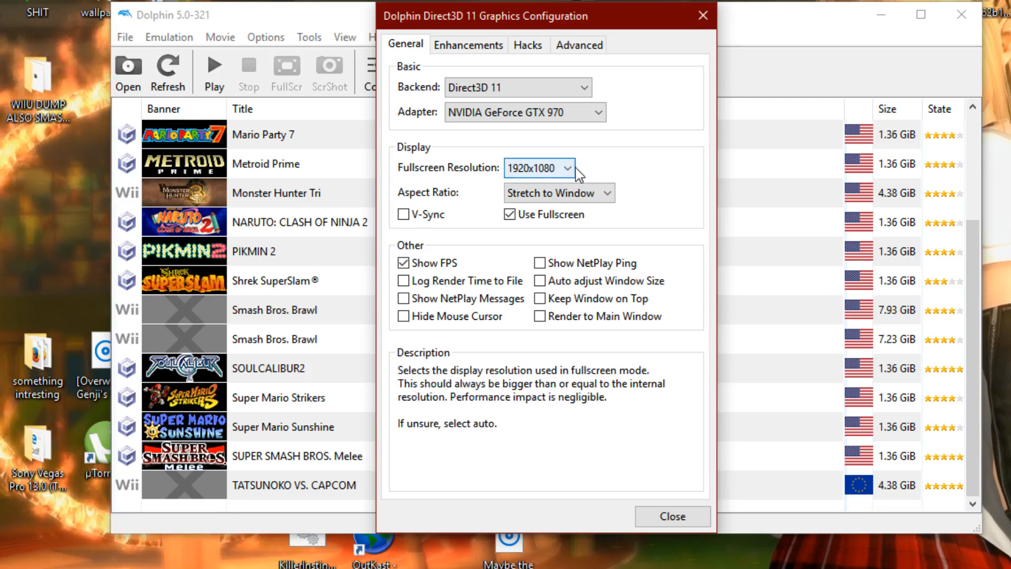
{"action": "left_click", "coordinate": [546, 168]}
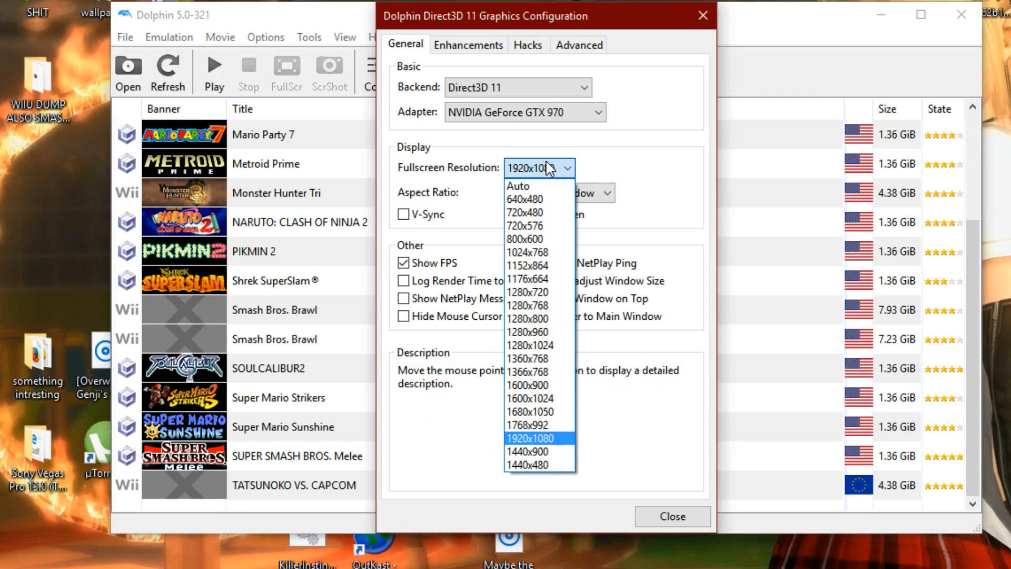
{"action": "left_click", "coordinate": [622, 165]}
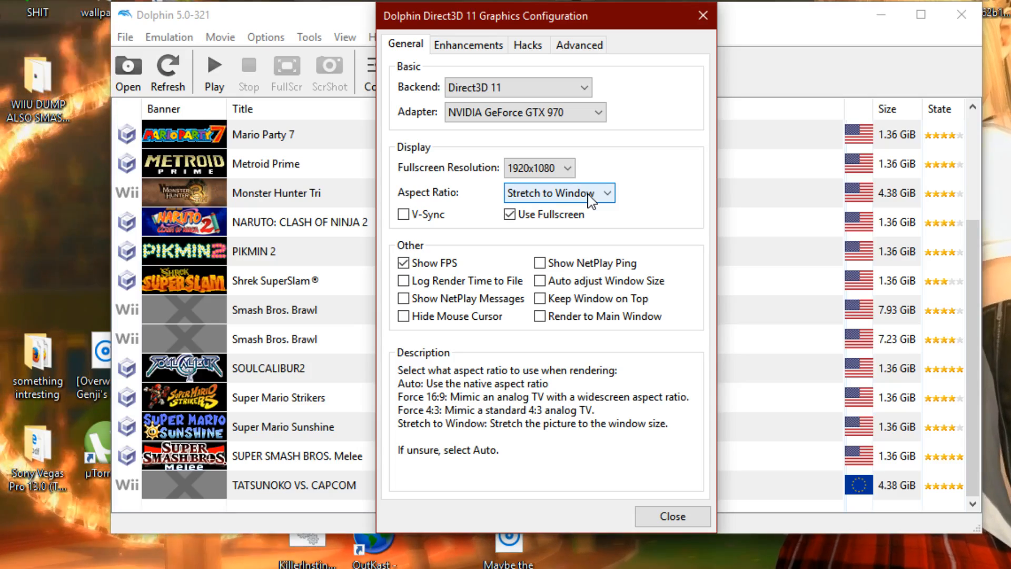
{"action": "left_click", "coordinate": [561, 195]}
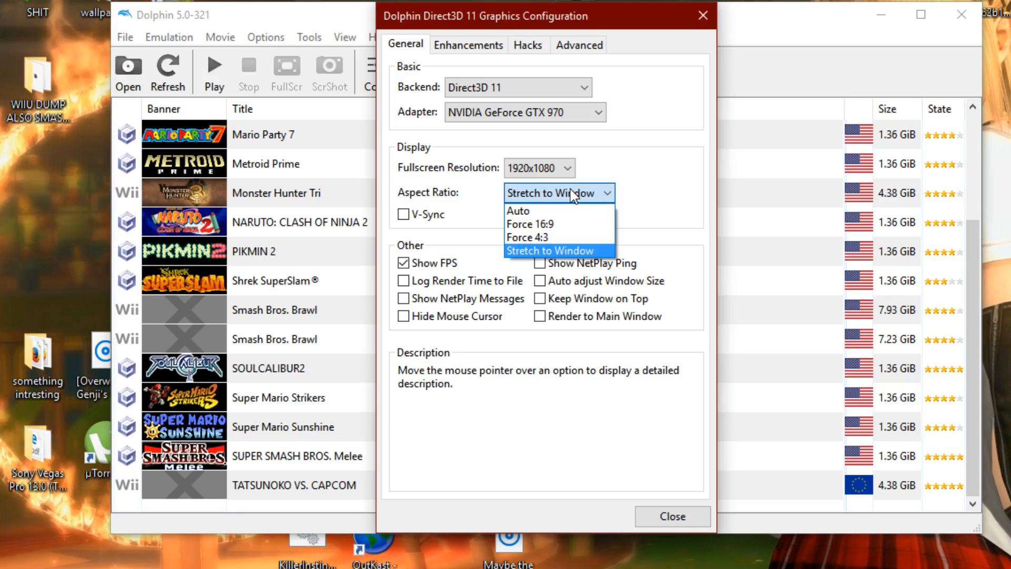
{"action": "left_click", "coordinate": [679, 141]}
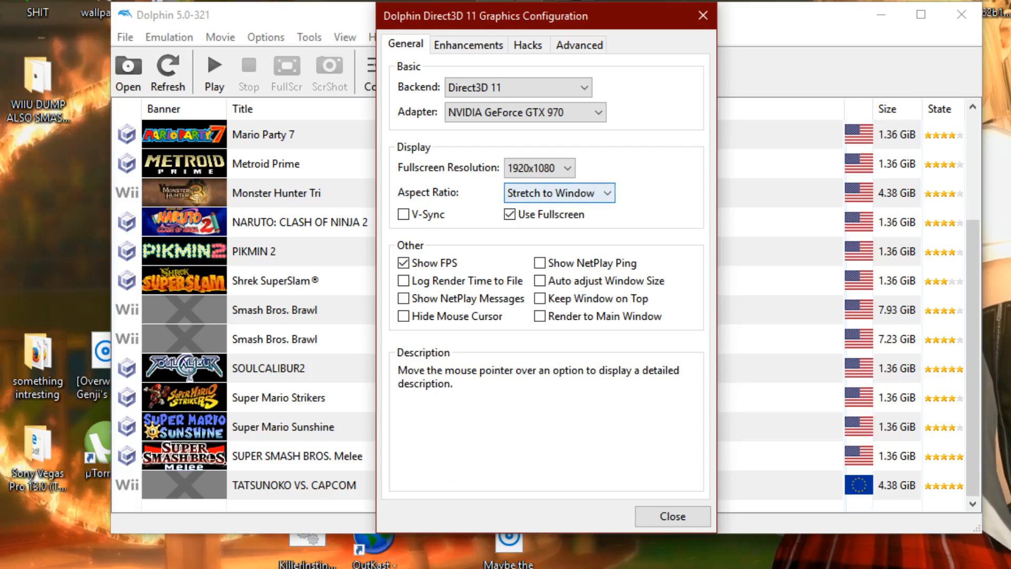
Examine the internal resolution, anti-aliasing and anisotropic filtering choices in the graphics enhancements.
{"action": "left_click", "coordinate": [466, 46]}
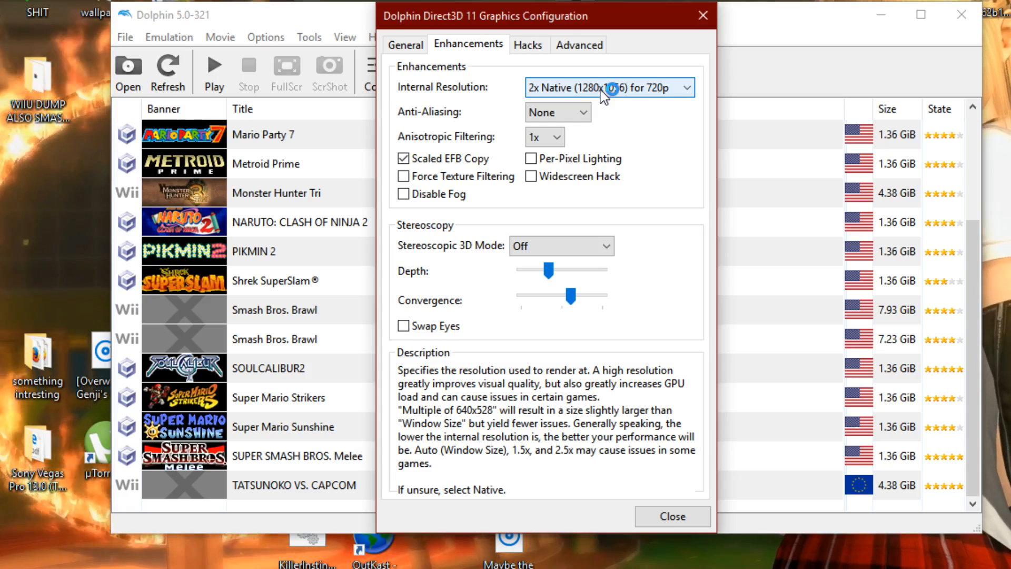
{"action": "left_click", "coordinate": [602, 89]}
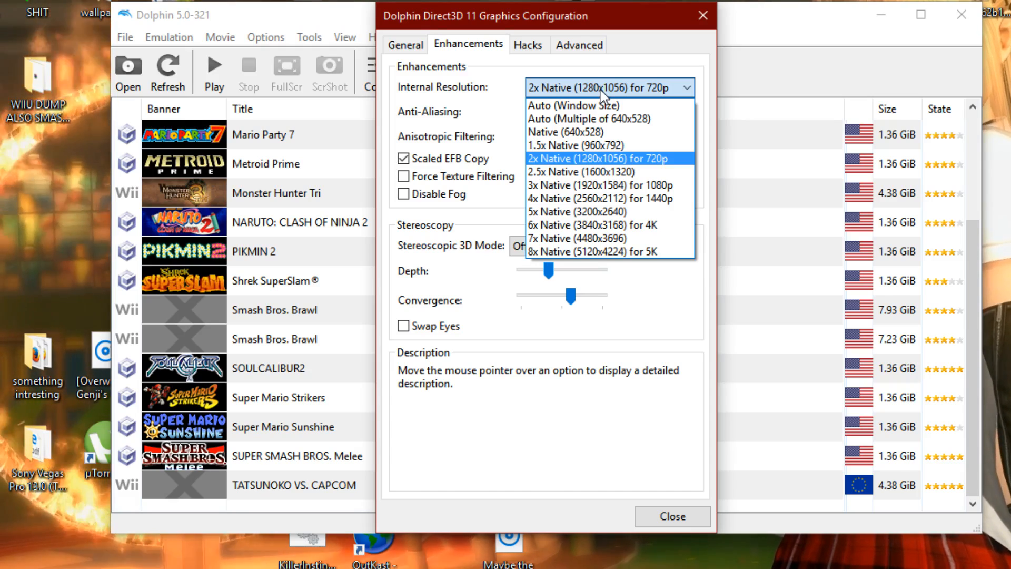
{"action": "left_click", "coordinate": [614, 90]}
{"action": "left_click", "coordinate": [669, 89]}
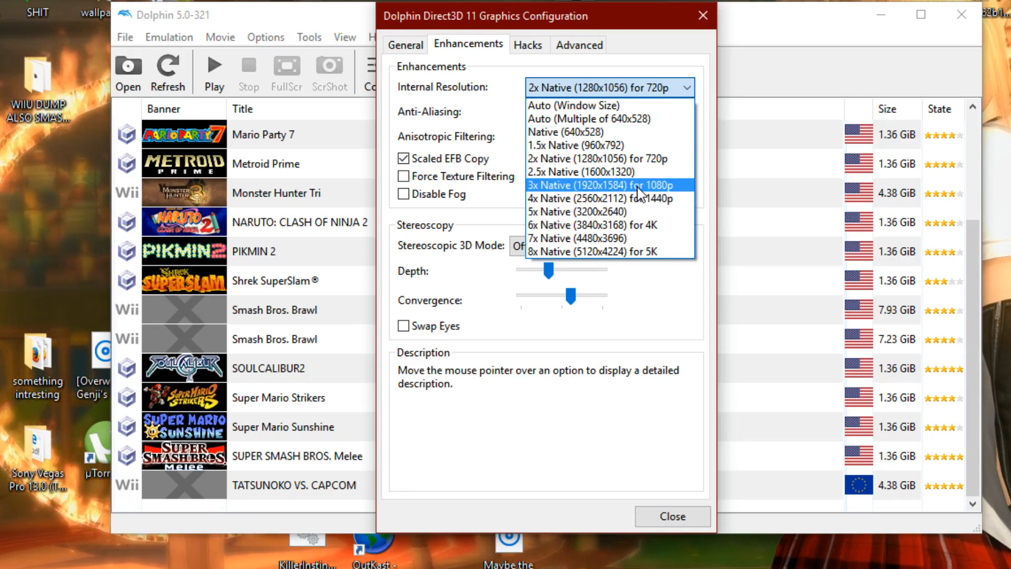
{"action": "left_click", "coordinate": [680, 48]}
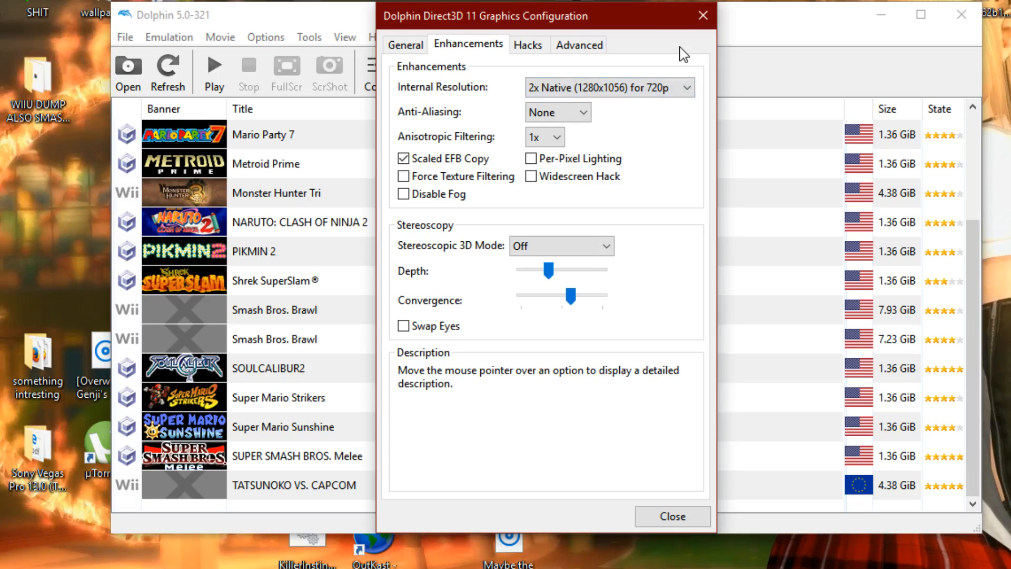
{"action": "mouse_move", "coordinate": [563, 122]}
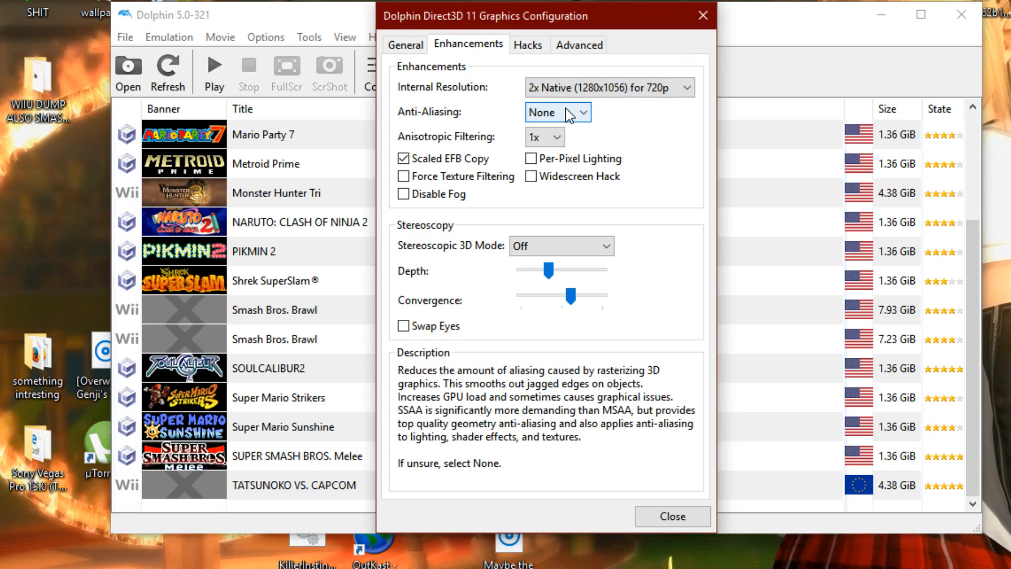
{"action": "left_click", "coordinate": [540, 137]}
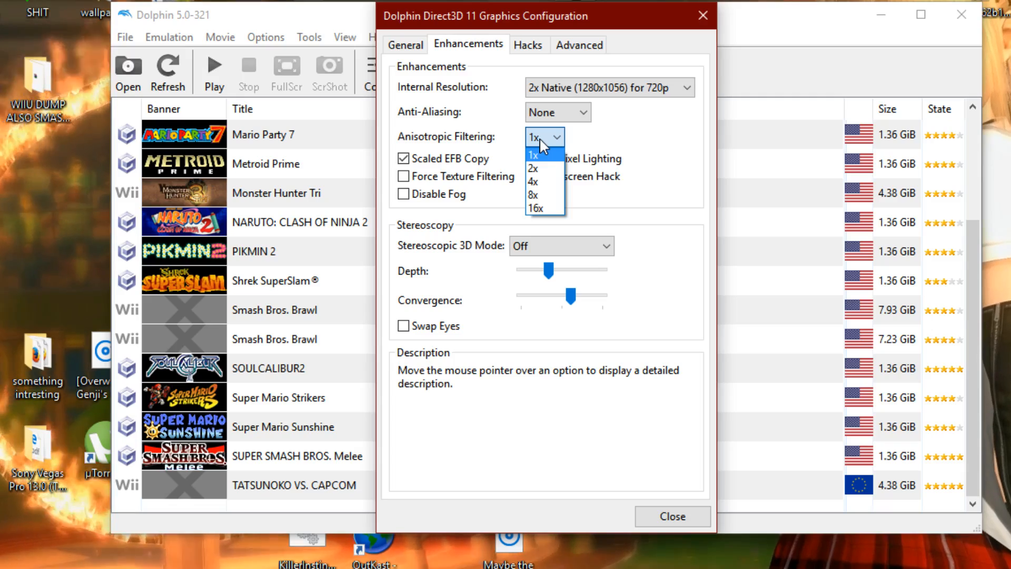
{"action": "left_click", "coordinate": [540, 137]}
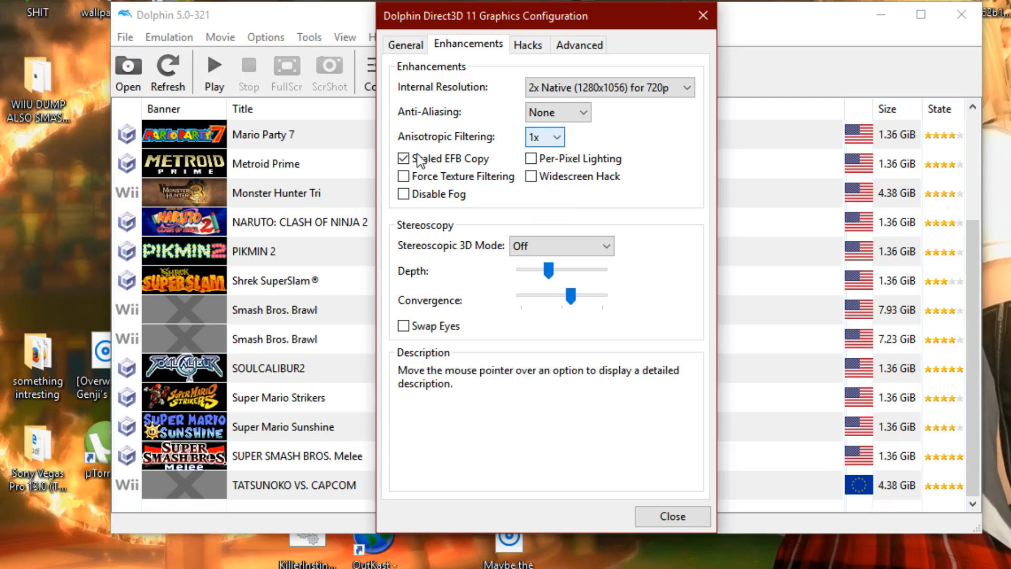
Review the graphics hacks and advanced graphics settings, and close the graphics configuration.
{"action": "left_click", "coordinate": [525, 48]}
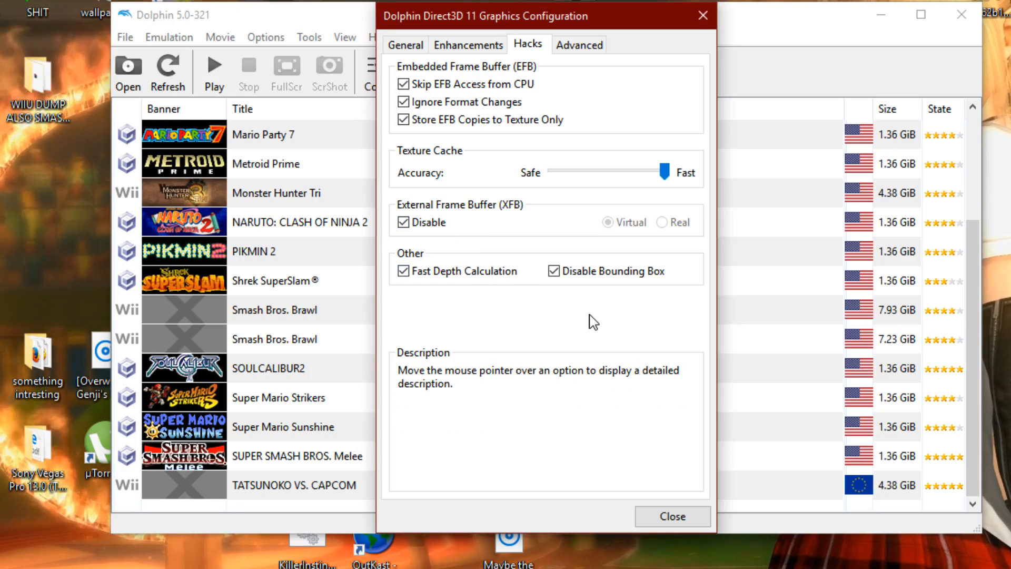
{"action": "left_click", "coordinate": [594, 46]}
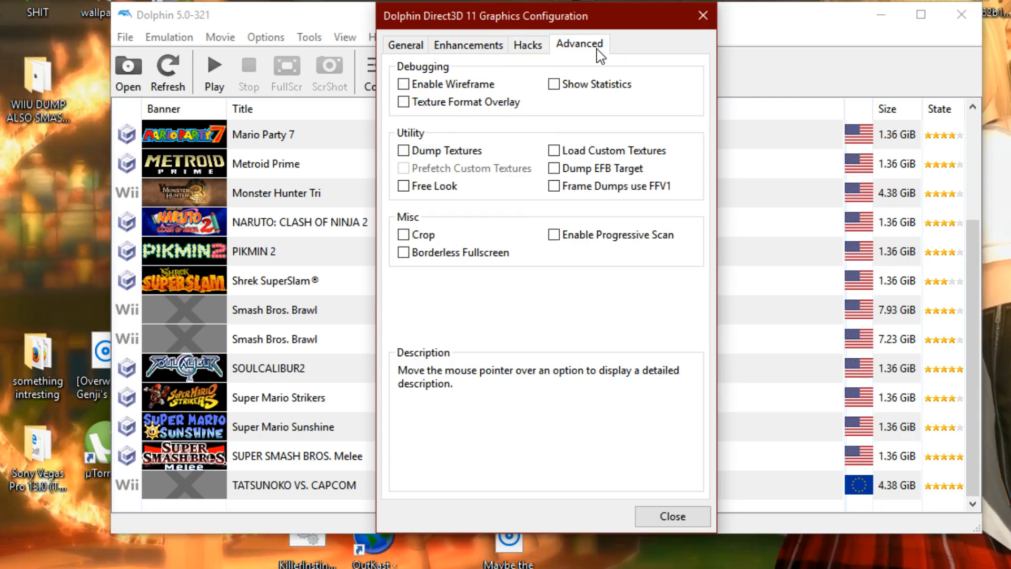
{"action": "left_click", "coordinate": [673, 517]}
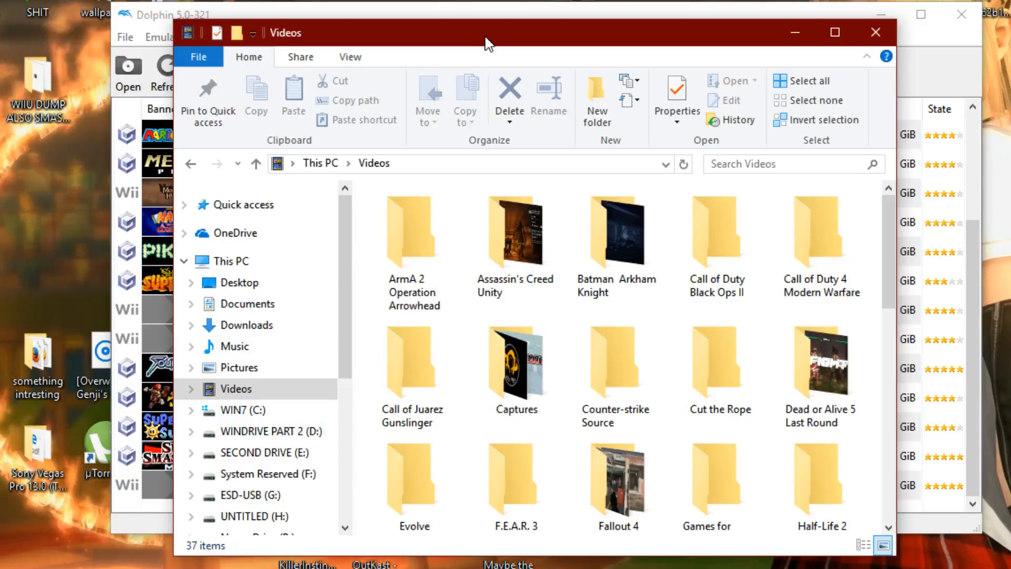
Switch to File Explorer and open the Dolphin folder under Emulators and Roms > ROMs on drive P:.
{"action": "left_click_drag", "start_coordinate": [485, 38], "coordinate": [606, 15]}
{"action": "scroll", "coordinate": [416, 464], "scroll_direction": "down", "scroll_amount": 1}
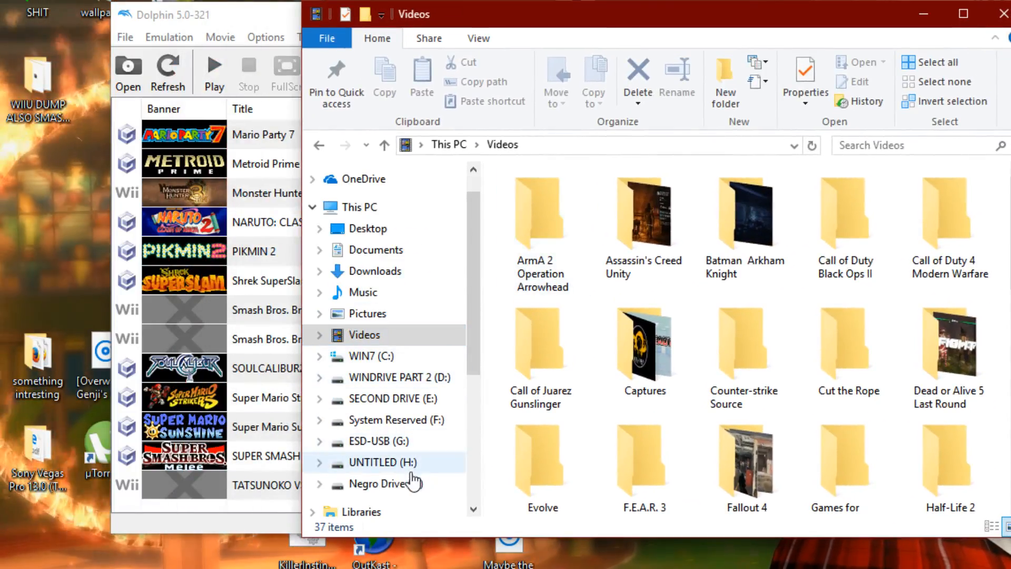
{"action": "left_click", "coordinate": [381, 484]}
{"action": "scroll", "coordinate": [627, 320], "scroll_direction": "down", "scroll_amount": 1}
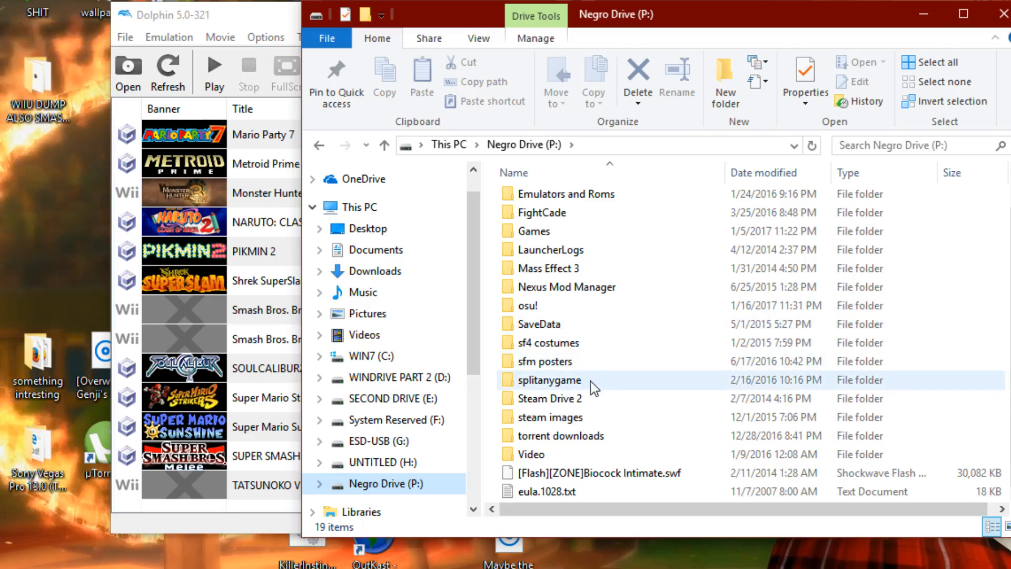
{"action": "scroll", "coordinate": [594, 337], "scroll_direction": "up", "scroll_amount": 1}
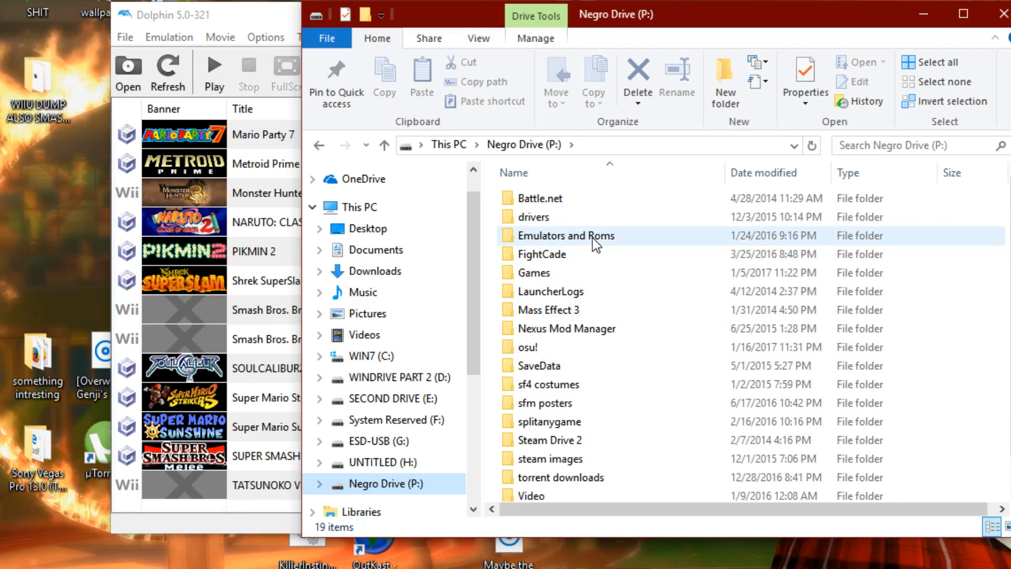
{"action": "double_click", "coordinate": [596, 238]}
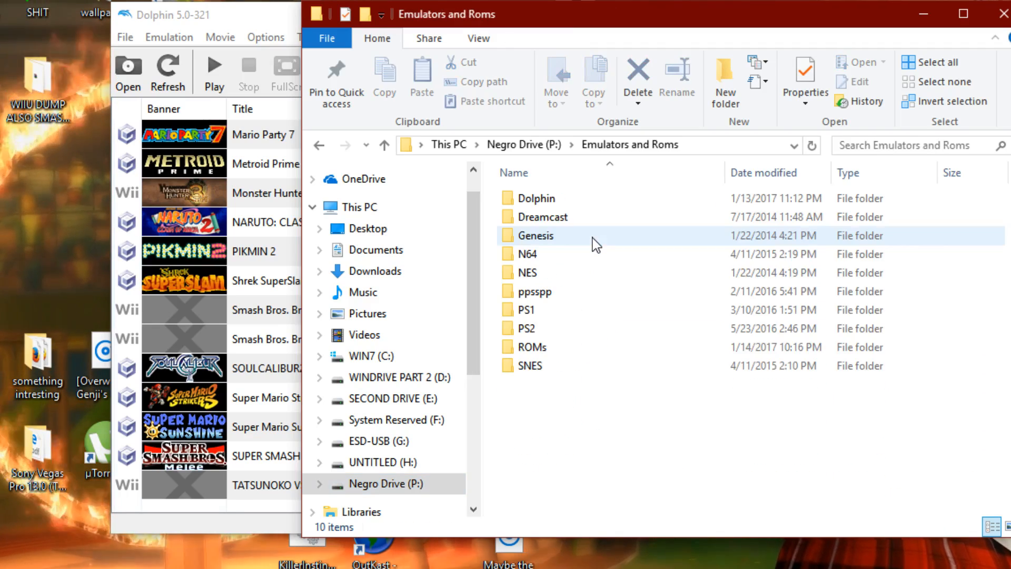
{"action": "double_click", "coordinate": [593, 349]}
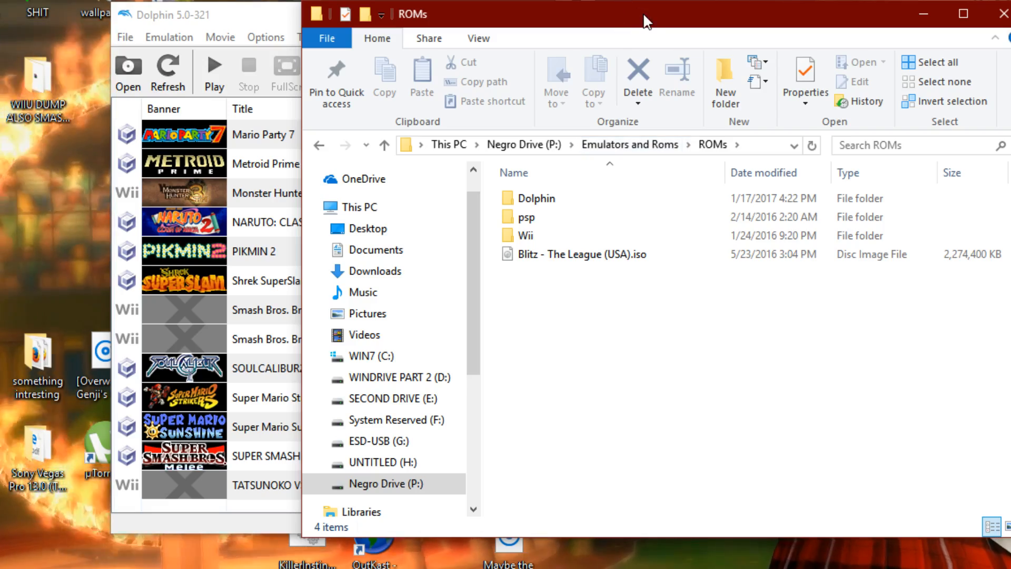
{"action": "left_click_drag", "start_coordinate": [643, 22], "coordinate": [460, 19]}
{"action": "double_click", "coordinate": [385, 191]}
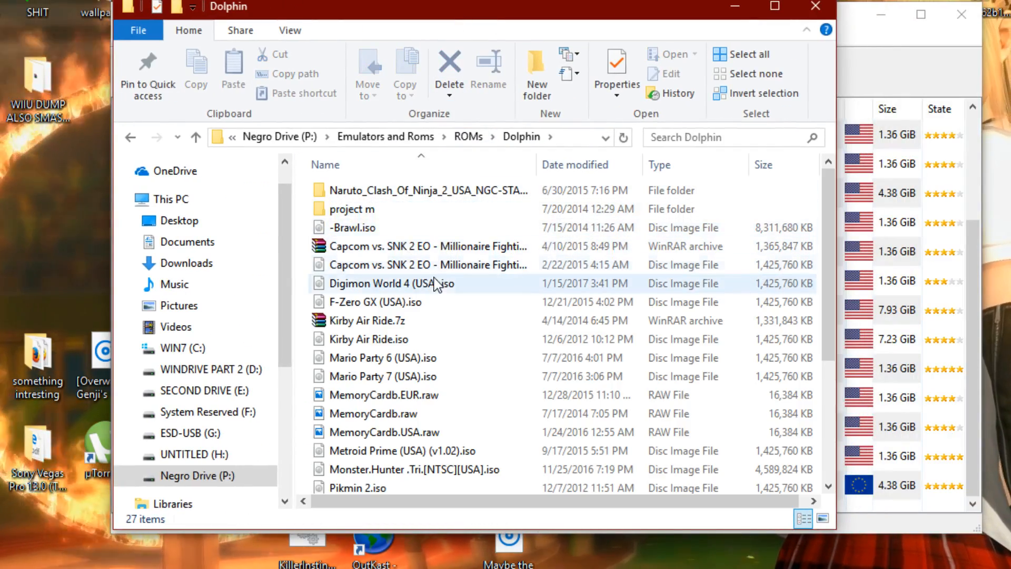
Examine the disc image files in the Dolphin ROM folder against the emulator's game list, and return to the emulator.
{"action": "scroll", "coordinate": [442, 274], "scroll_direction": "down", "scroll_amount": 3}
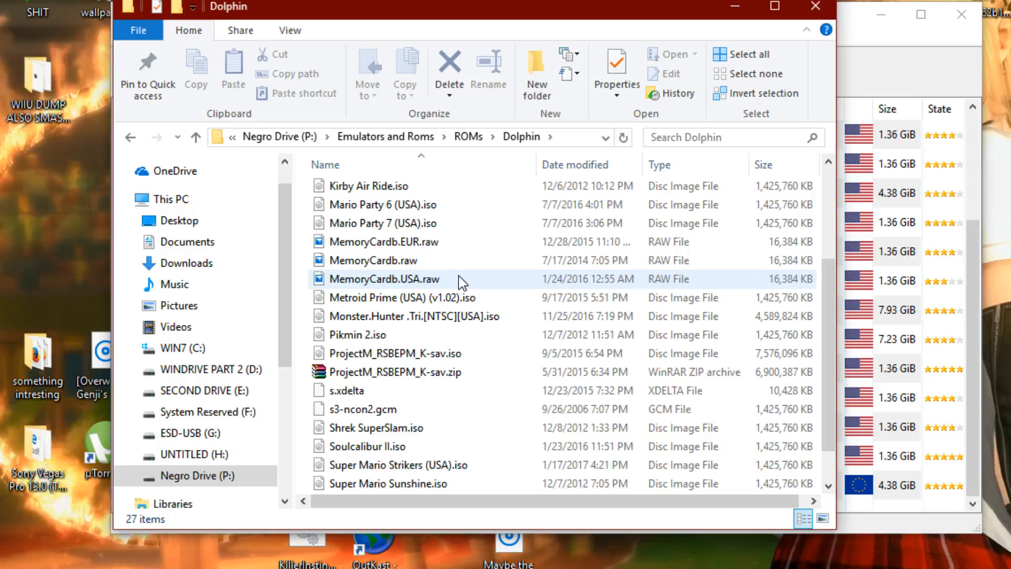
{"action": "left_click_drag", "start_coordinate": [434, 14], "coordinate": [473, 533]}
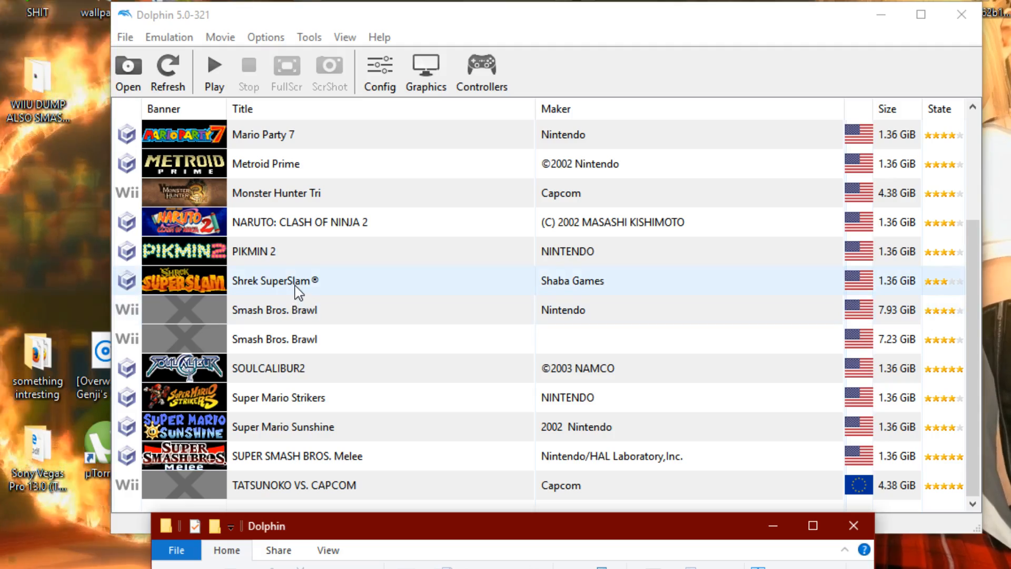
{"action": "scroll", "coordinate": [295, 289], "scroll_direction": "up", "scroll_amount": 2}
{"action": "scroll", "coordinate": [647, 326], "scroll_direction": "down", "scroll_amount": 2}
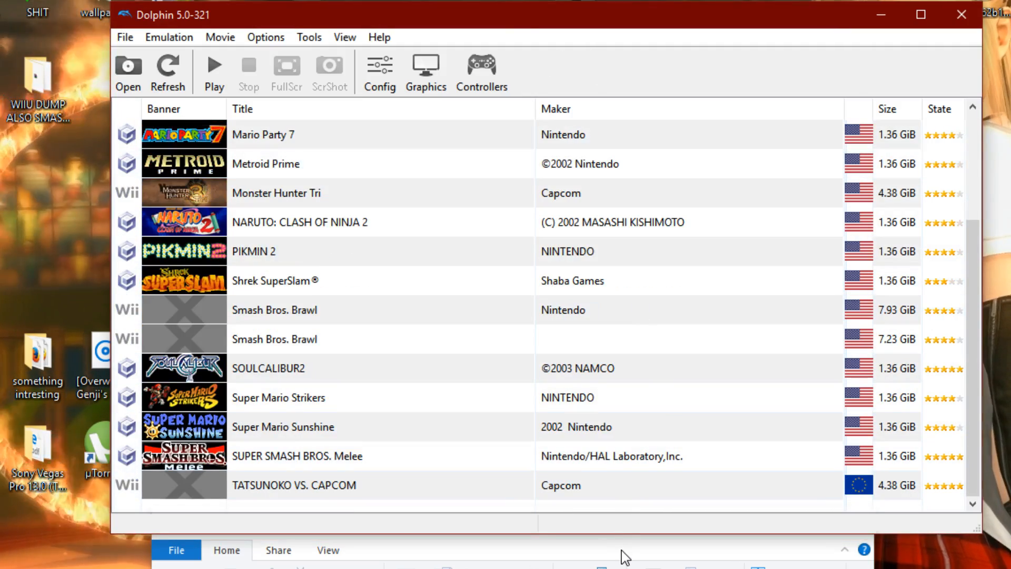
{"action": "left_click_drag", "start_coordinate": [601, 544], "coordinate": [668, 130]}
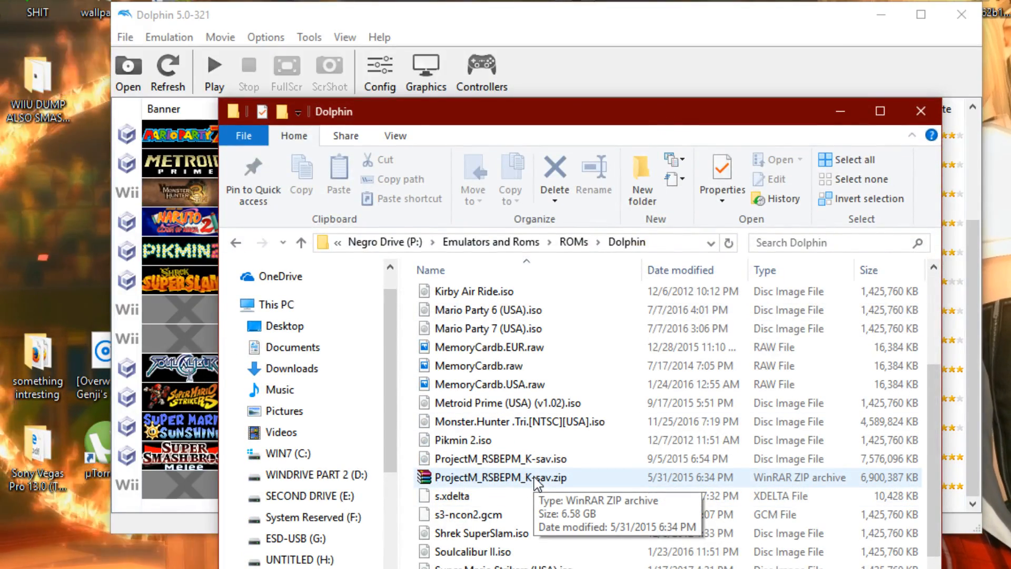
{"action": "left_click", "coordinate": [521, 440]}
{"action": "left_click", "coordinate": [493, 517]}
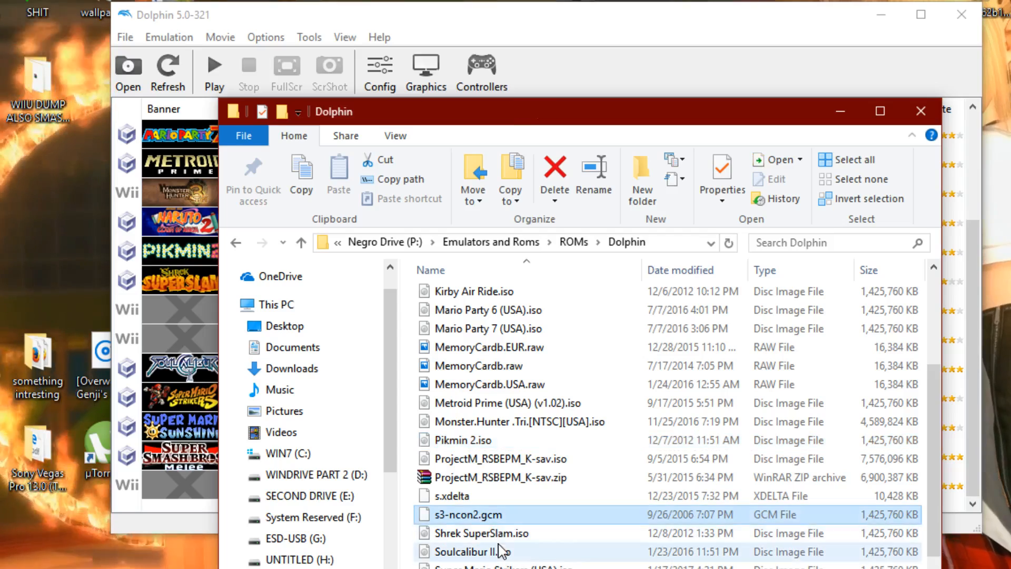
{"action": "left_click", "coordinate": [500, 551]}
{"action": "left_click", "coordinate": [689, 31]}
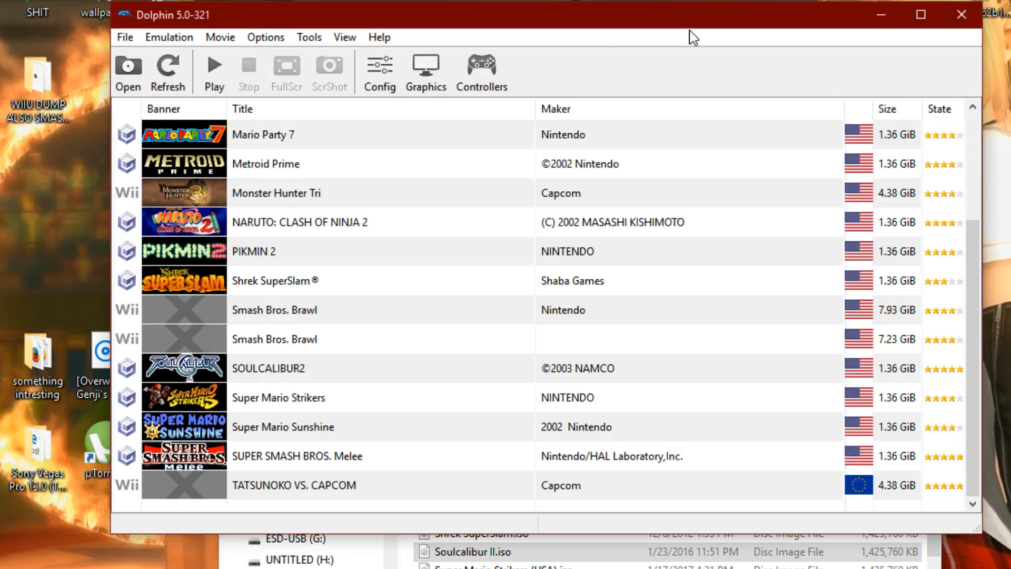
Open the NetPlay setup and select SUPER SMASH BROS. Melee (GALE01, Revision 2) as the game to host.
{"action": "left_click", "coordinate": [311, 37]}
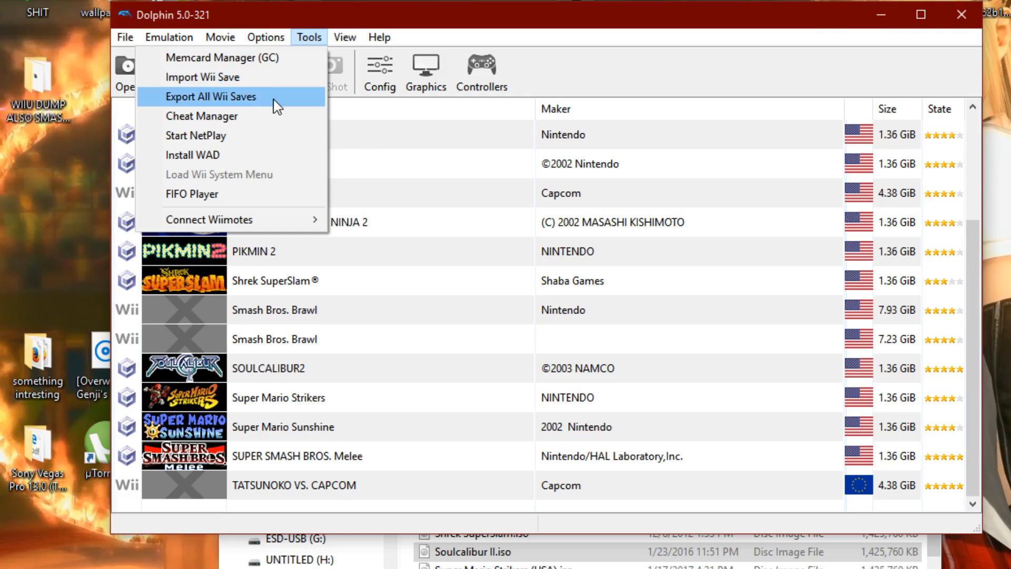
{"action": "left_click", "coordinate": [255, 137]}
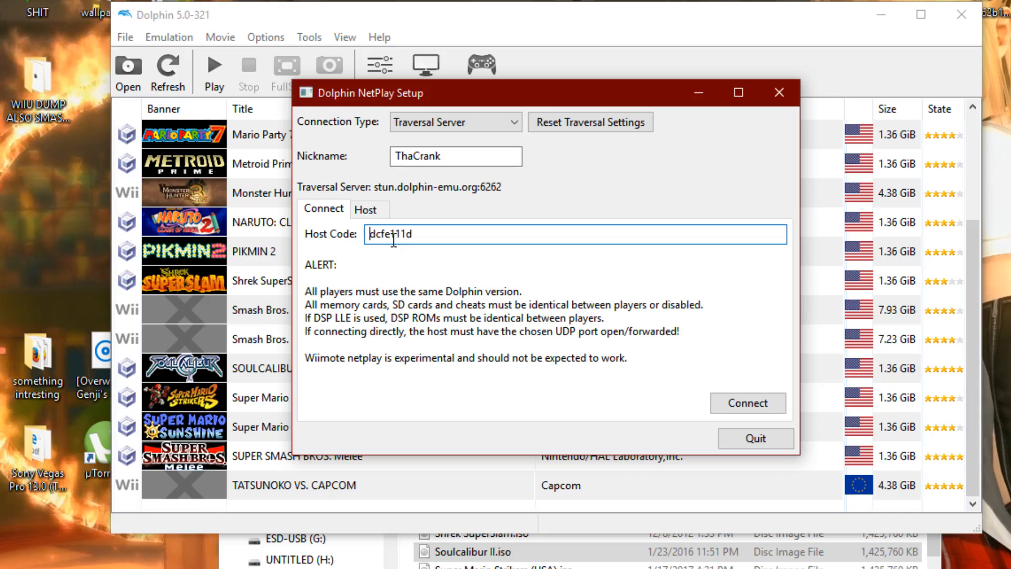
{"action": "left_click", "coordinate": [366, 210]}
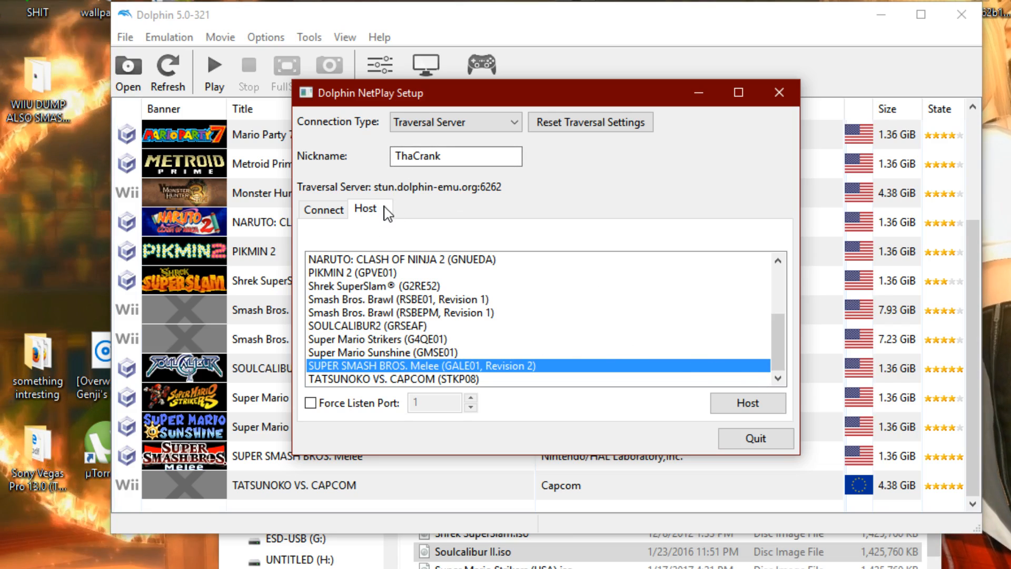
{"action": "left_click", "coordinate": [399, 379]}
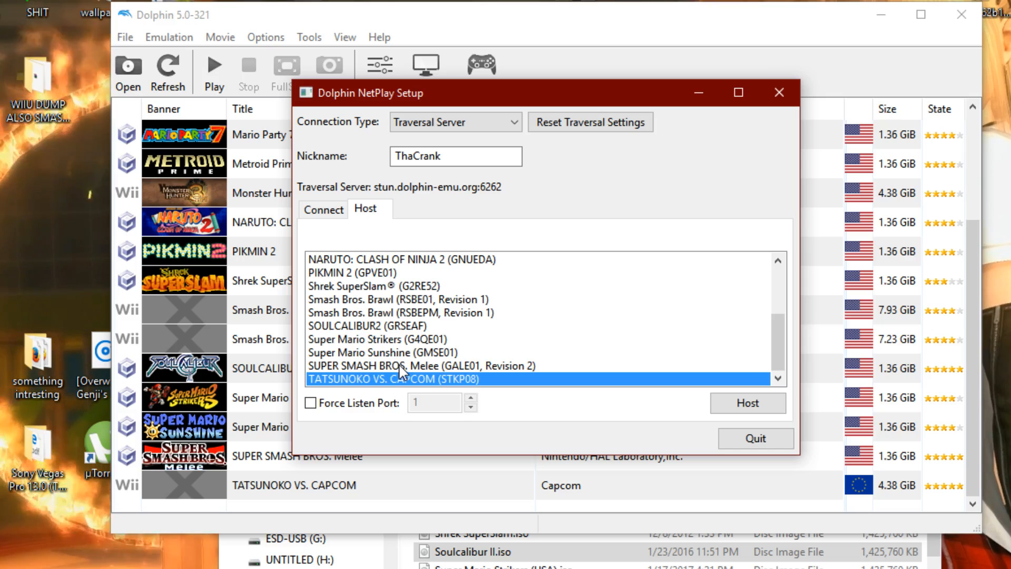
{"action": "left_click", "coordinate": [399, 365]}
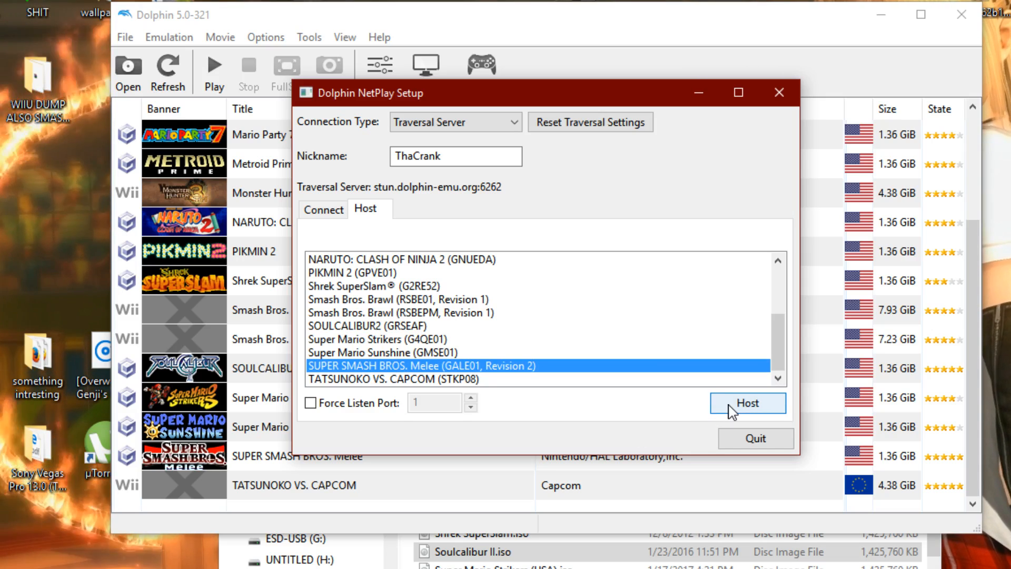
Check the host code entry for joining a session, and start hosting the SUPER SMASH BROS. Melee NetPlay session.
{"action": "left_click", "coordinate": [323, 210]}
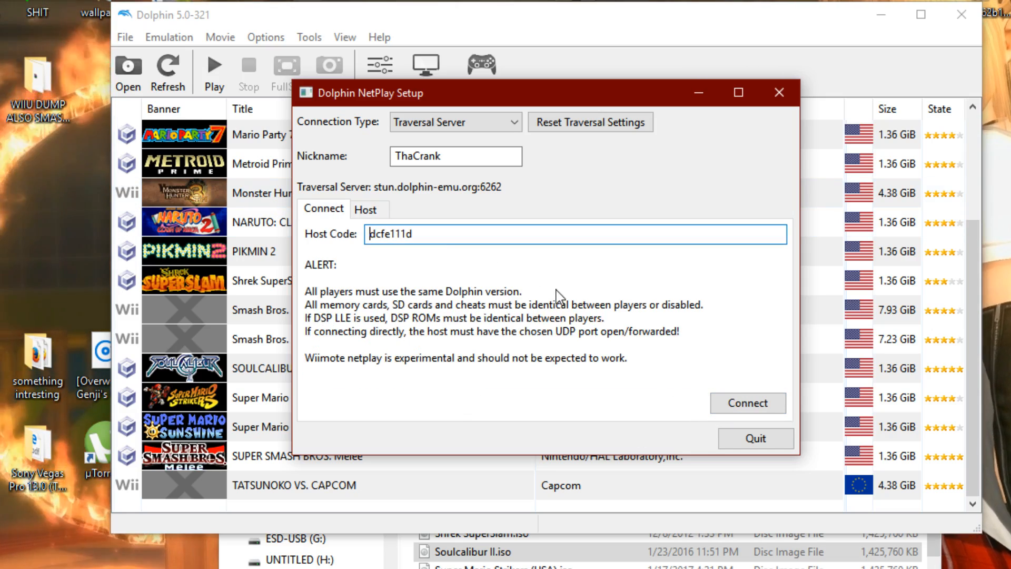
{"action": "double_click", "coordinate": [514, 232]}
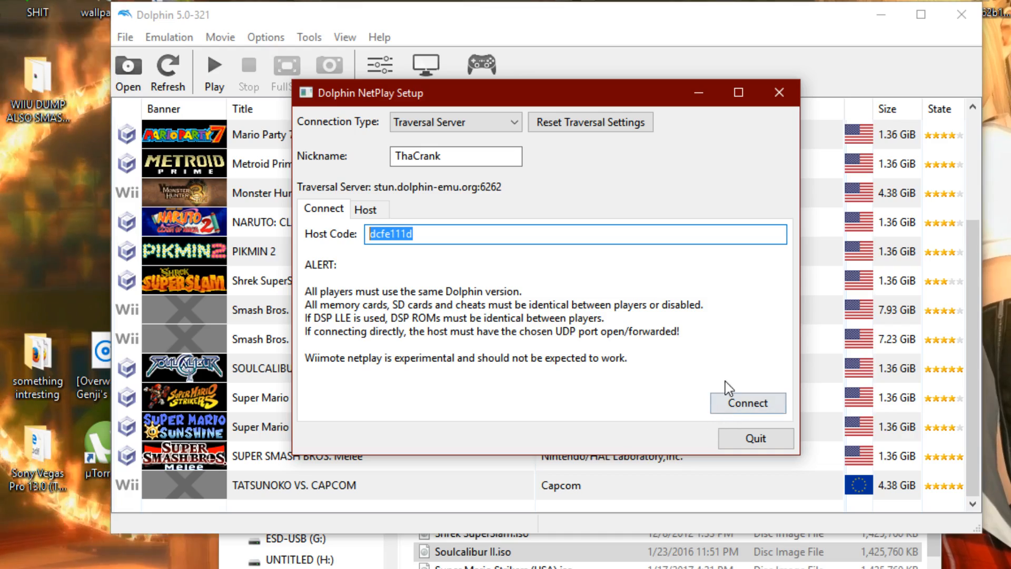
{"action": "left_click", "coordinate": [364, 210]}
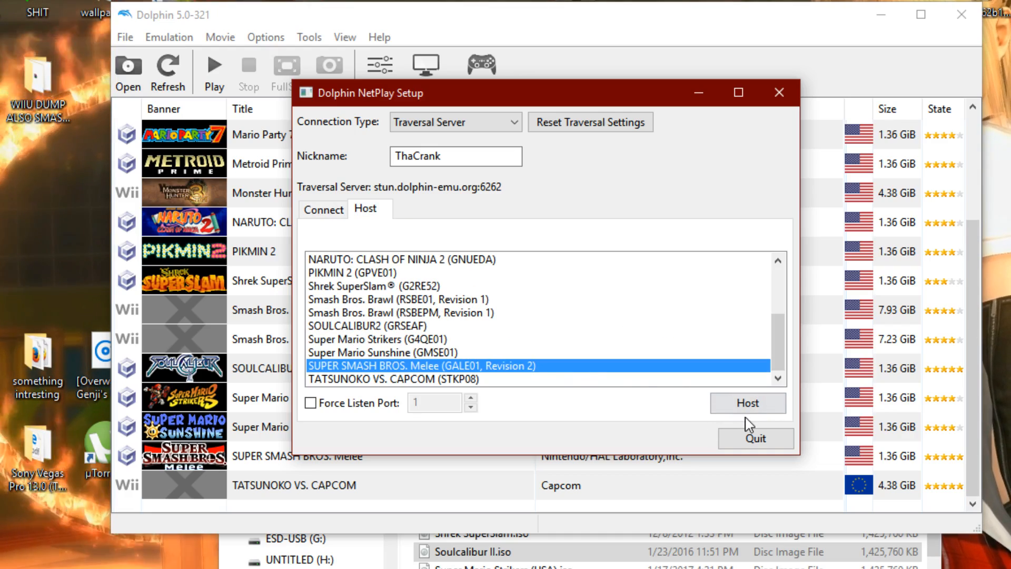
{"action": "left_click", "coordinate": [747, 467]}
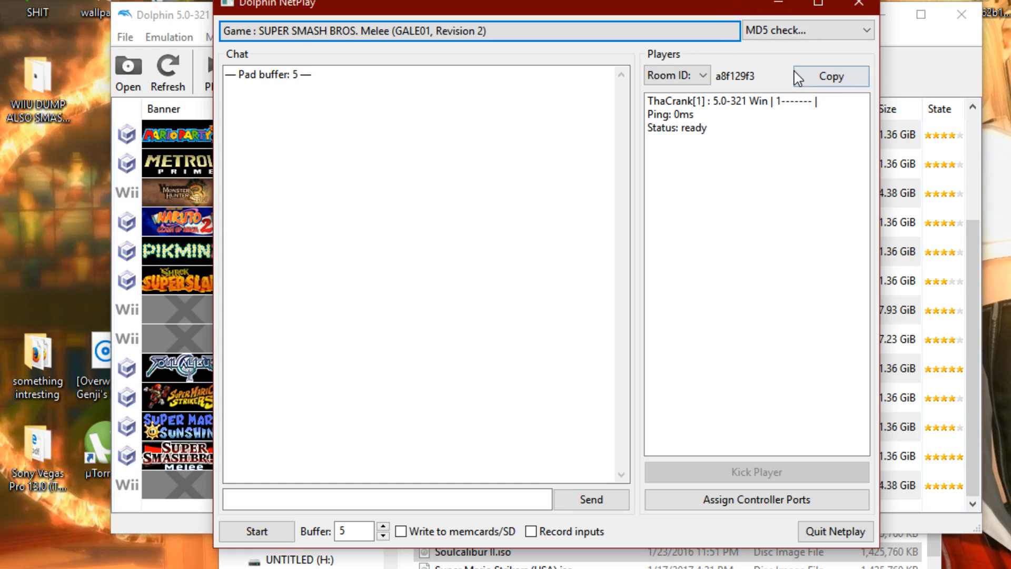
Copy the NetPlay room ID, start an MD5 check of the current game and close the checksum dialog.
{"action": "left_click", "coordinate": [848, 81]}
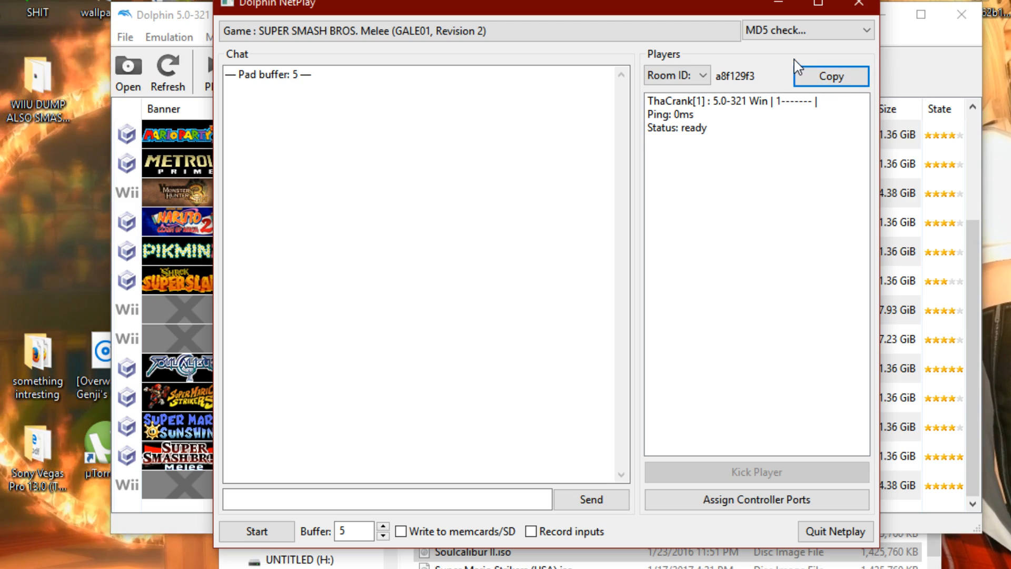
{"action": "left_click", "coordinate": [811, 30]}
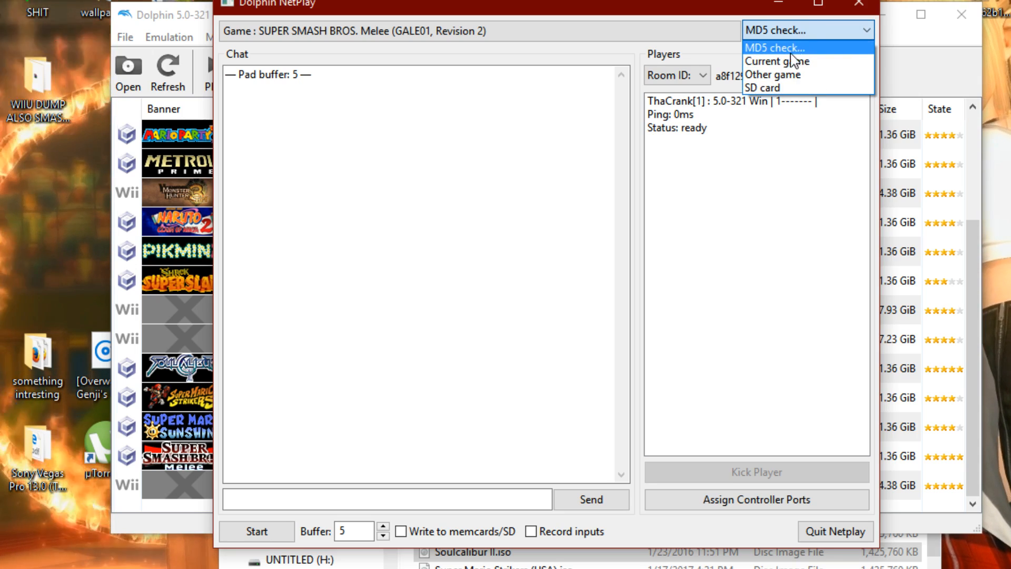
{"action": "left_click", "coordinate": [791, 64]}
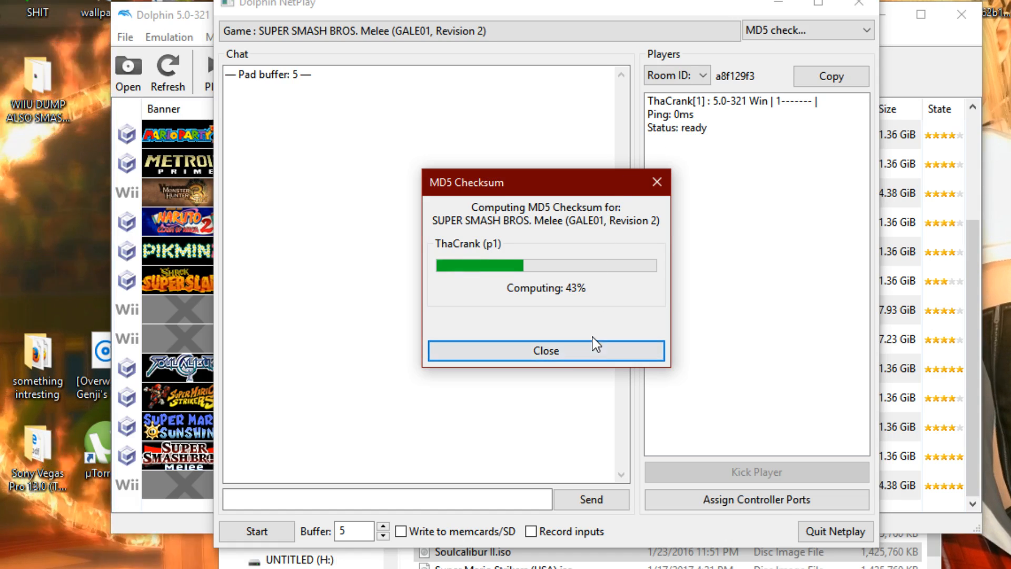
{"action": "left_click", "coordinate": [592, 356]}
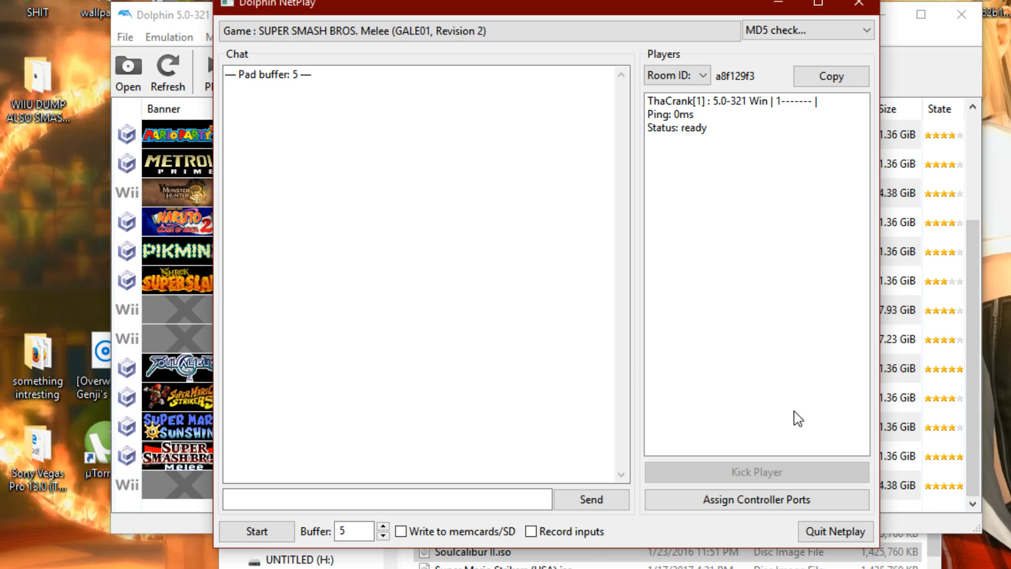
Try NetPlay buffer values of 10 and 20, and close the NetPlay session.
{"action": "double_click", "coordinate": [368, 532]}
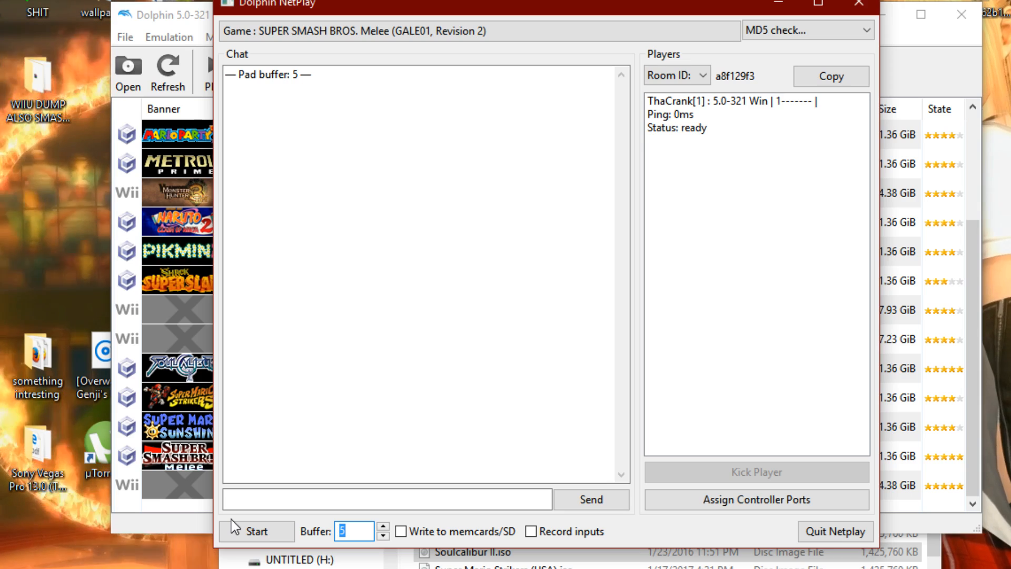
{"action": "type", "text": "9"}
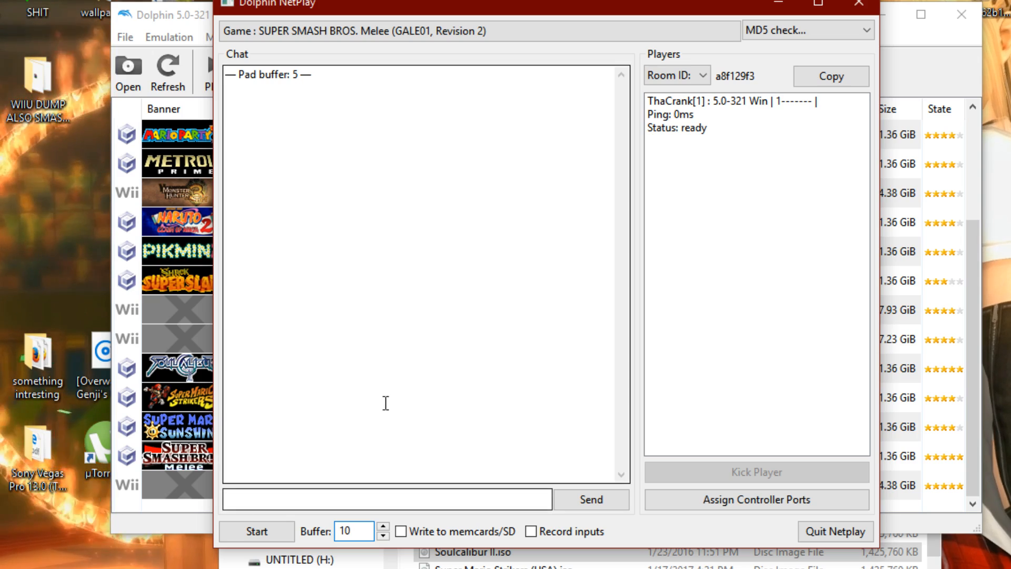
{"action": "double_click", "coordinate": [352, 527]}
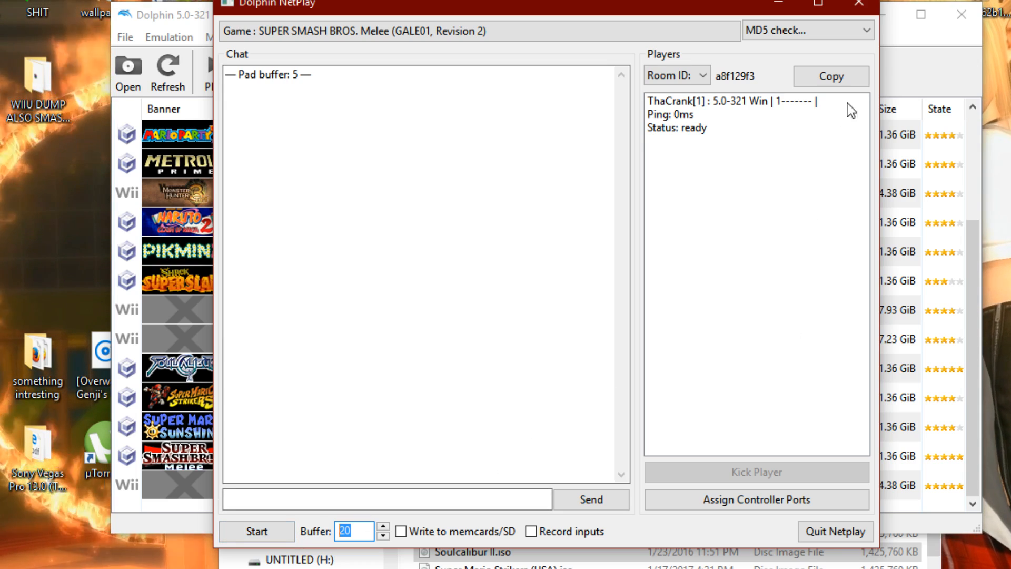
{"action": "left_click", "coordinate": [858, 4]}
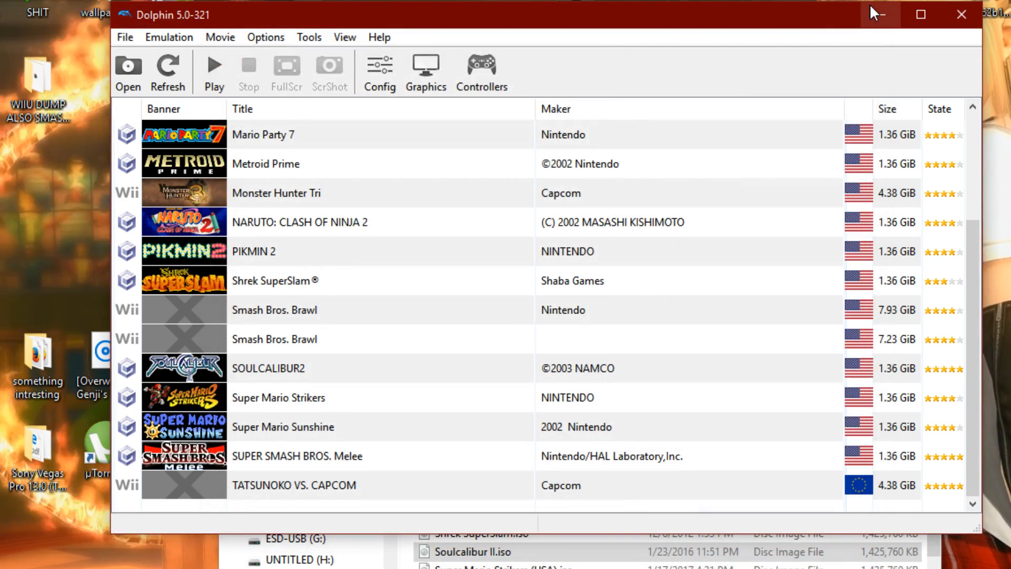